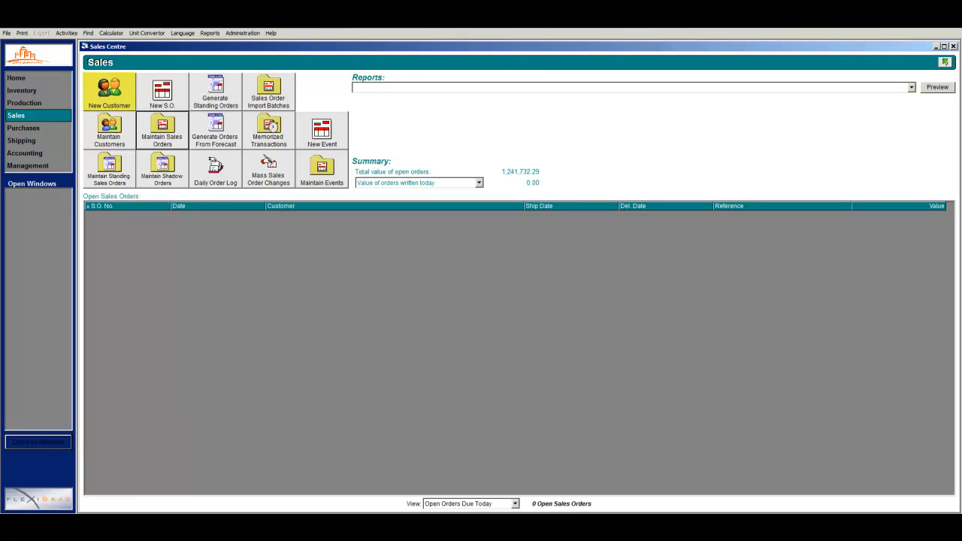
Open a fresh blank Add Company form for a new customer from the Sales Centre.
{"action": "left_click", "coordinate": [130, 98]}
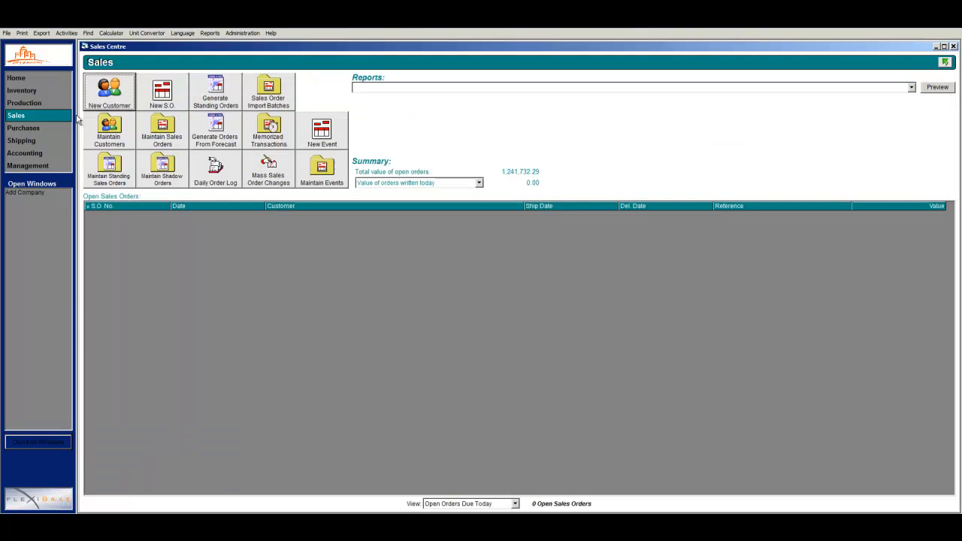
{"action": "left_click", "coordinate": [67, 118]}
{"action": "left_click", "coordinate": [112, 124]}
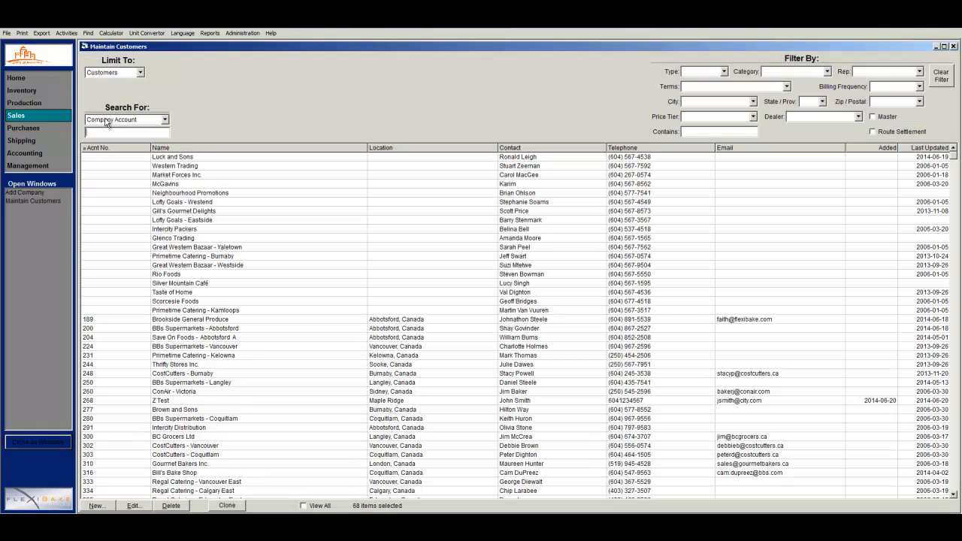
{"action": "left_click", "coordinate": [69, 118]}
{"action": "left_click", "coordinate": [100, 106]}
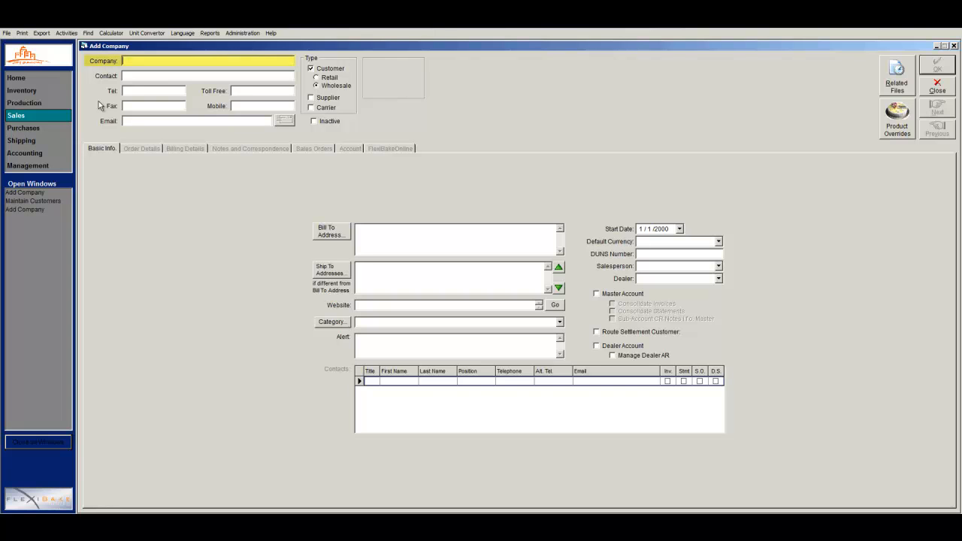
Enter company name City Grocers, then the contact person's name, telephone number and e-mail address.
{"action": "type", "text": "City Grocers"}
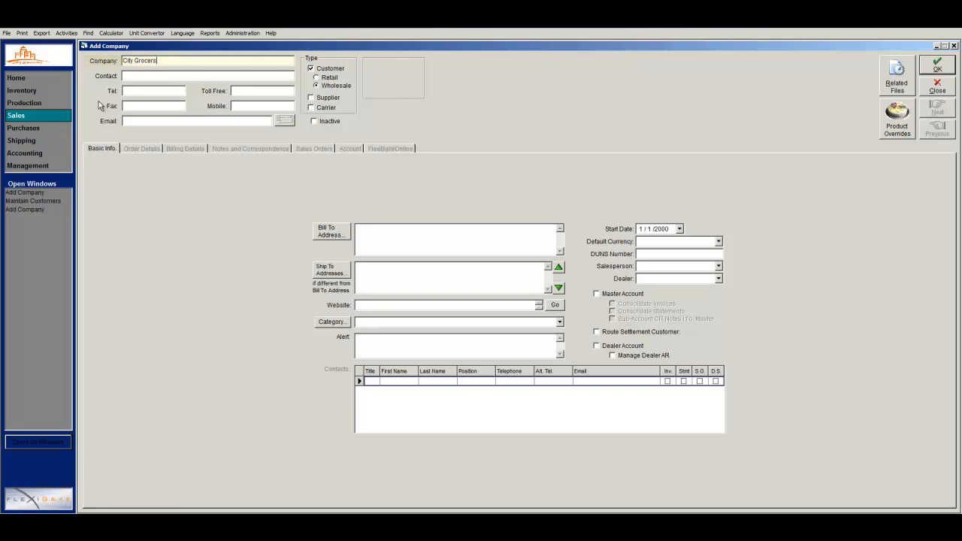
{"action": "key", "text": "Tab"}
{"action": "type", "text": "John Smith"}
{"action": "key", "text": "Tab"}
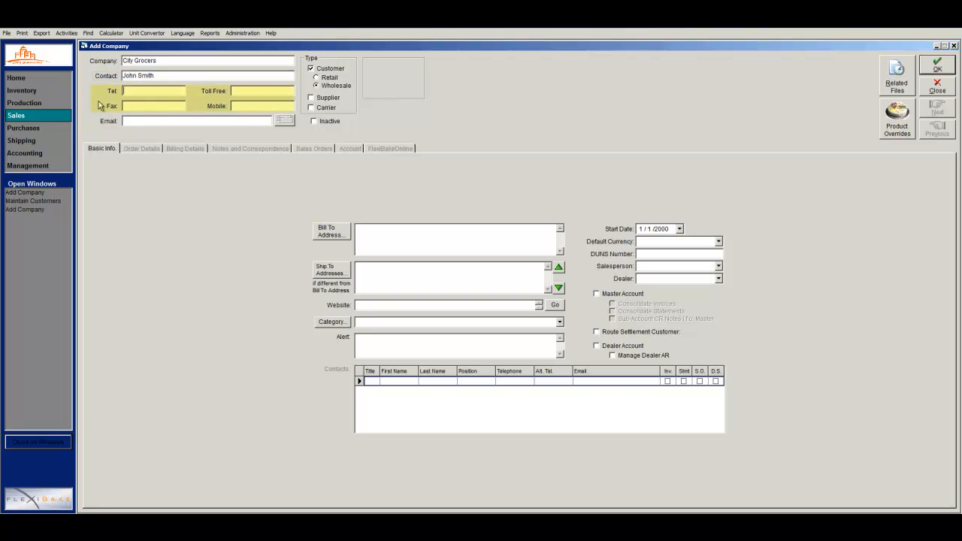
{"action": "type", "text": "6041234567"}
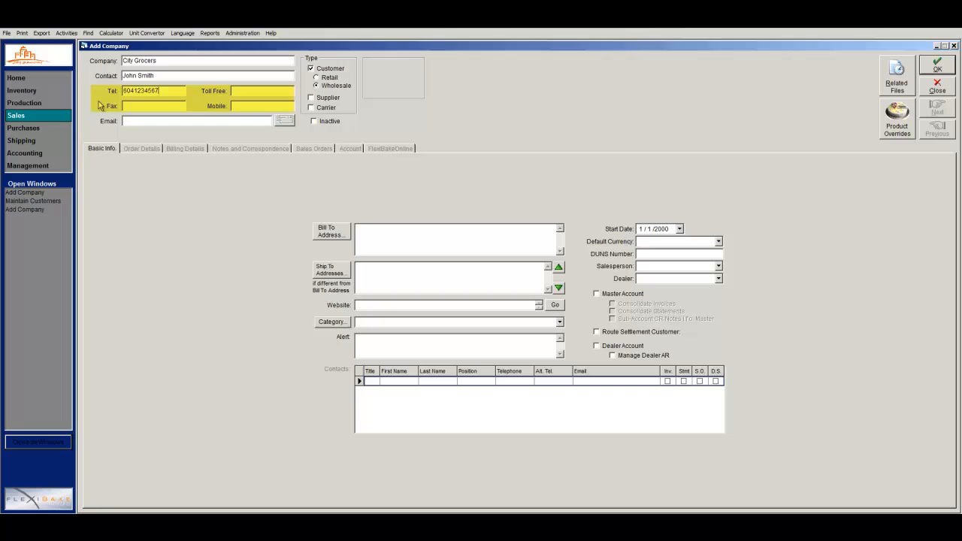
{"action": "key", "text": "Tab"}
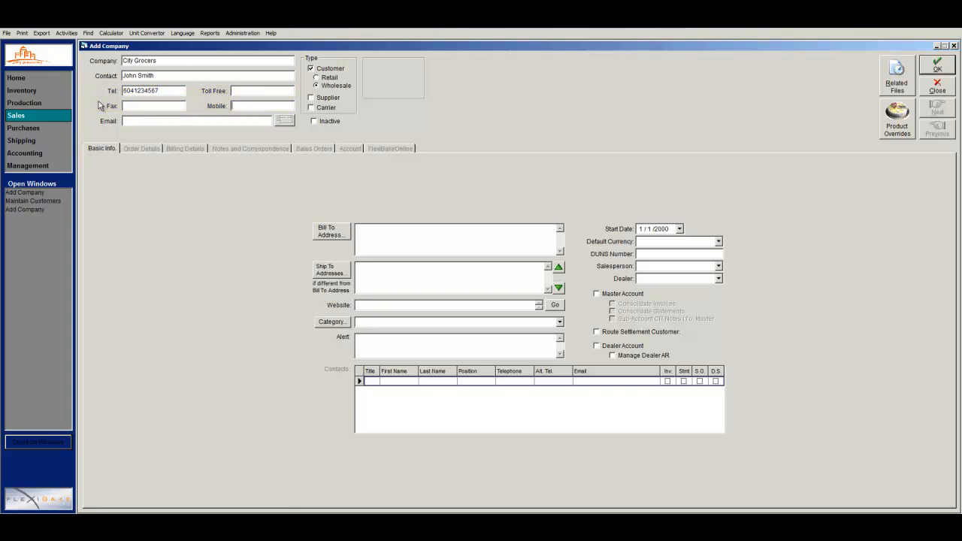
{"action": "key", "text": "Tab"}
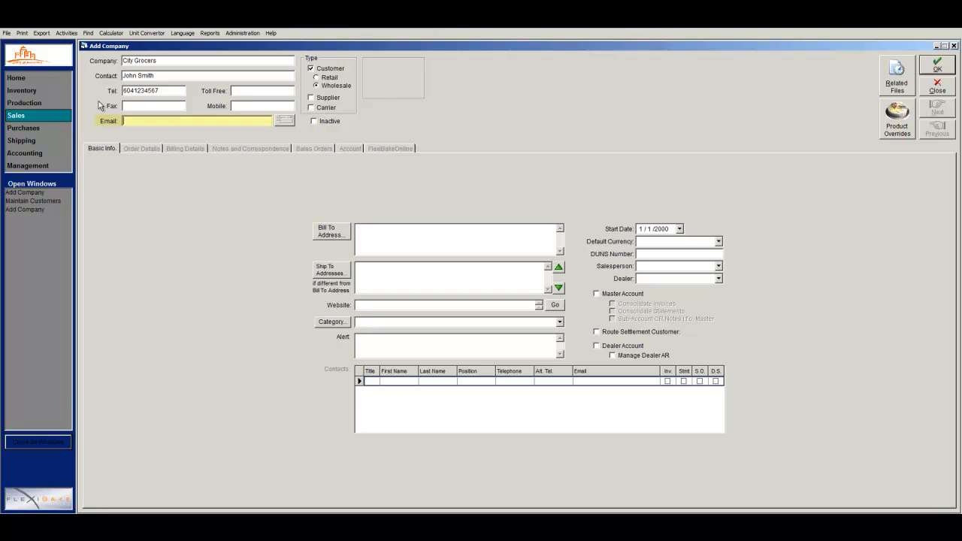
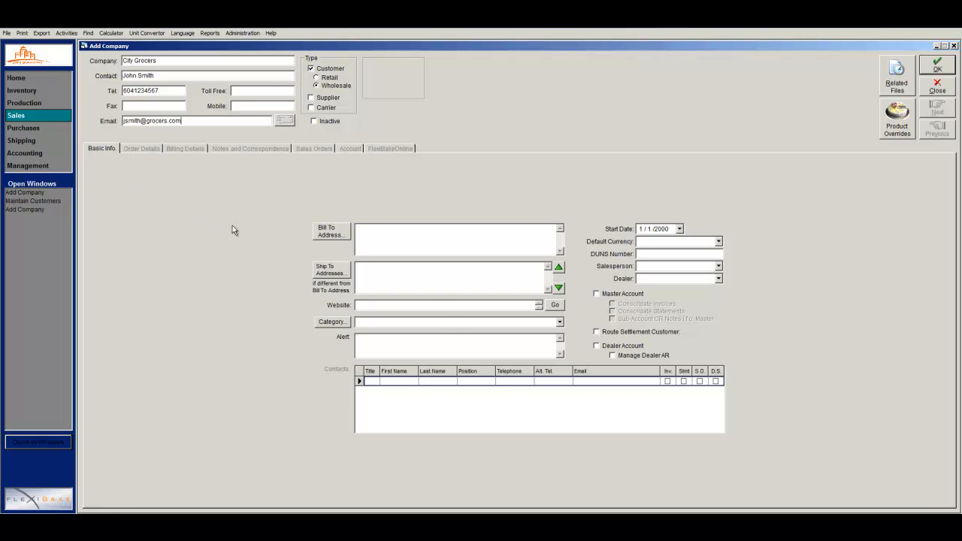
Fill in the bill-to street, city, province and postal code in Edit Address and confirm.
{"action": "left_click", "coordinate": [365, 239]}
{"action": "type", "text": "1234 Street NameMaple"}
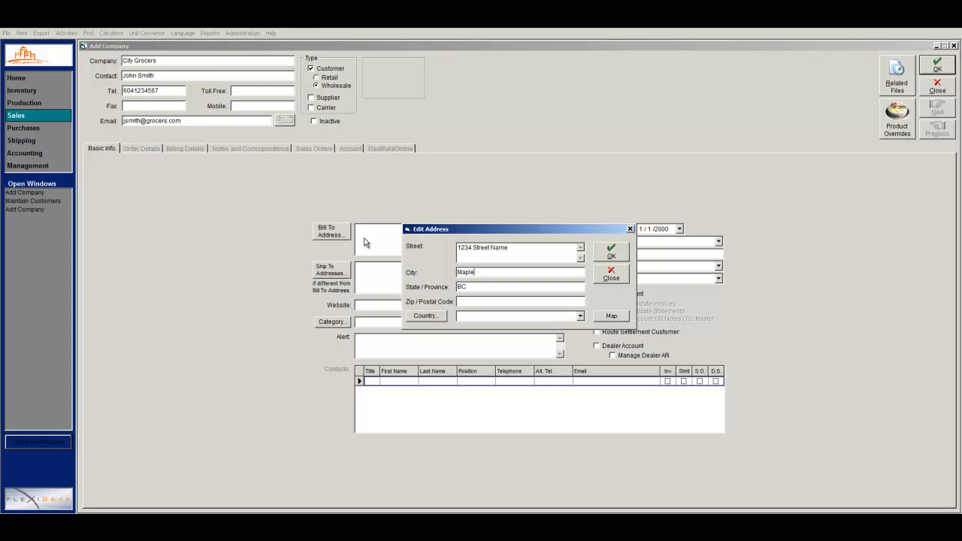
{"action": "type", "text": " RidgV3Y2K5"}
{"action": "left_click", "coordinate": [605, 260]}
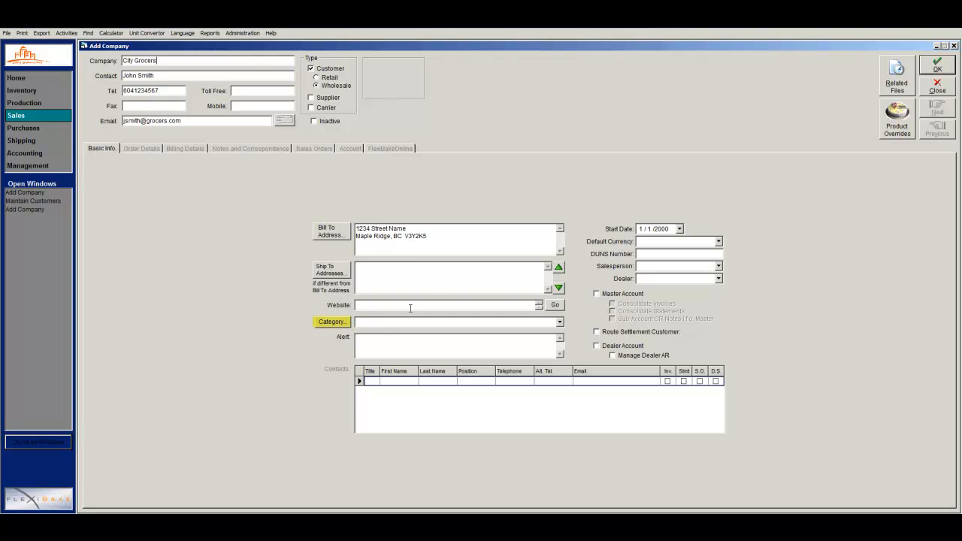
Add Grocers as a new company category and apply it to the customer.
{"action": "left_click", "coordinate": [338, 325]}
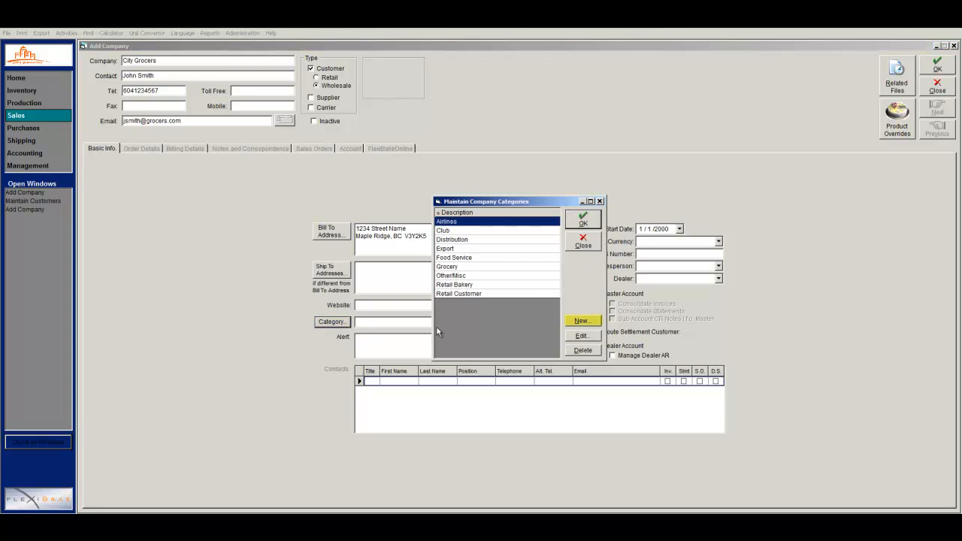
{"action": "left_click", "coordinate": [576, 322]}
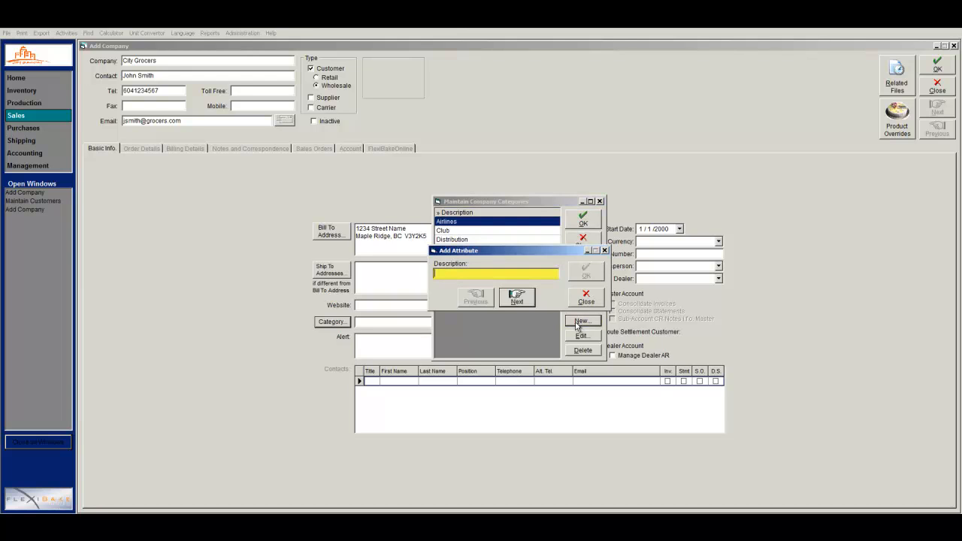
{"action": "type", "text": "Grocers"}
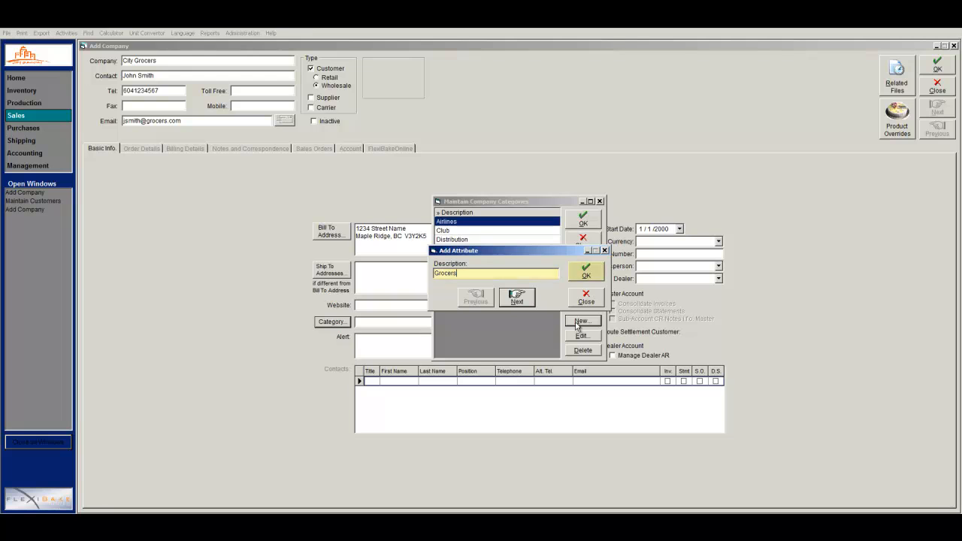
{"action": "left_click", "coordinate": [594, 280]}
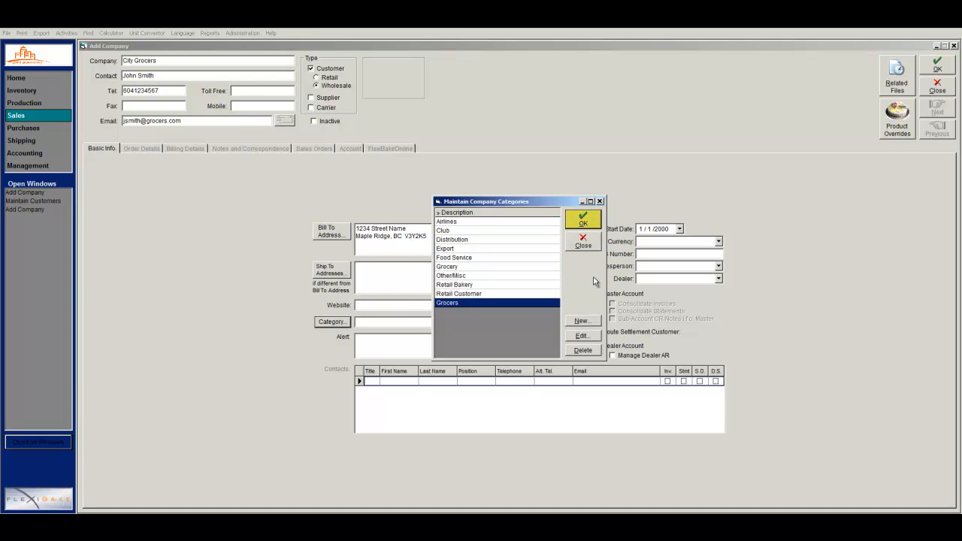
{"action": "left_click", "coordinate": [592, 224]}
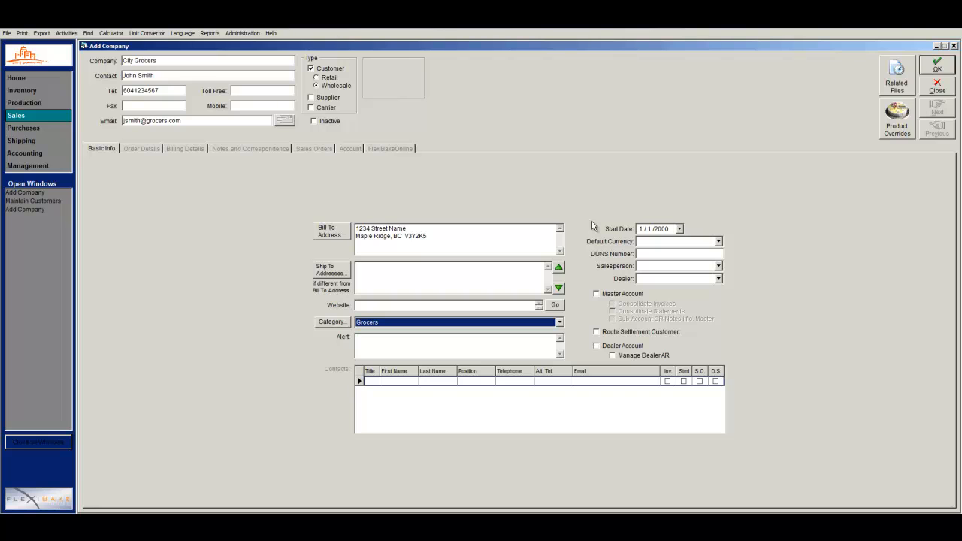
Set start date to the 8th, currency to Canadian Dollars, and the first listed salesperson.
{"action": "left_click", "coordinate": [679, 228]}
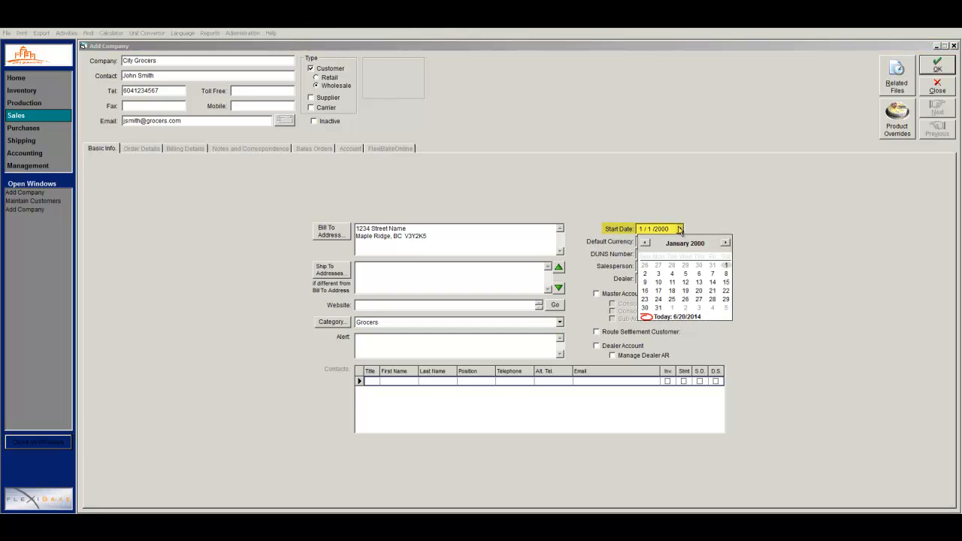
{"action": "left_click", "coordinate": [725, 274]}
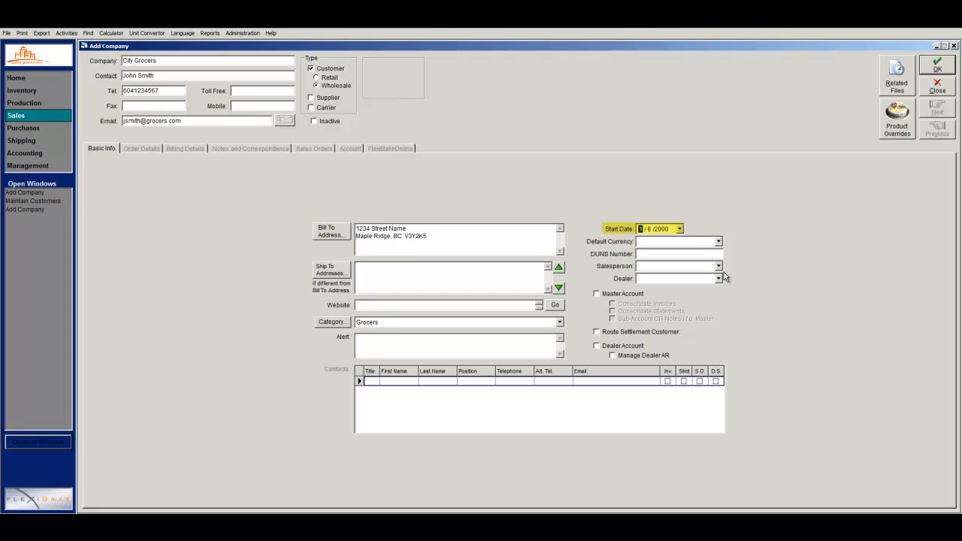
{"action": "key", "text": "Tab"}
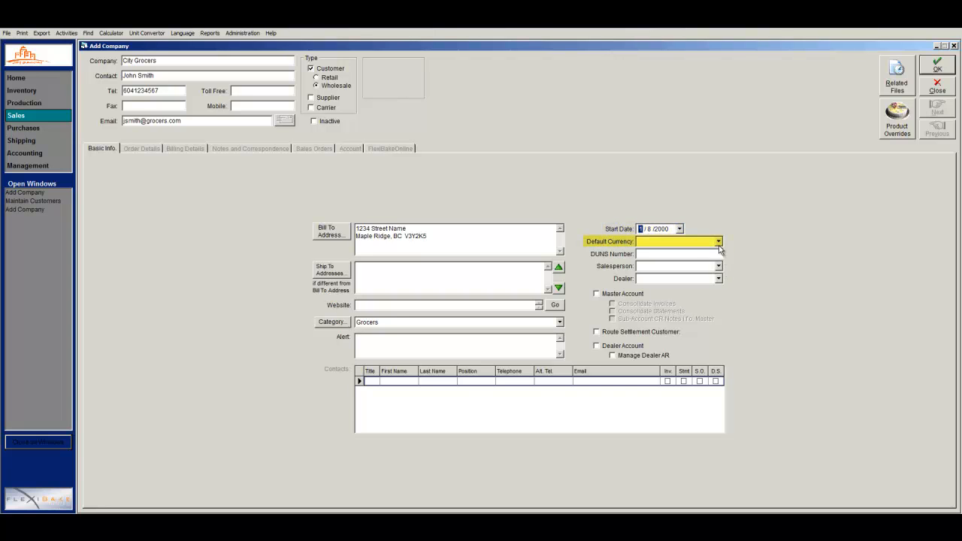
{"action": "left_click", "coordinate": [718, 241]}
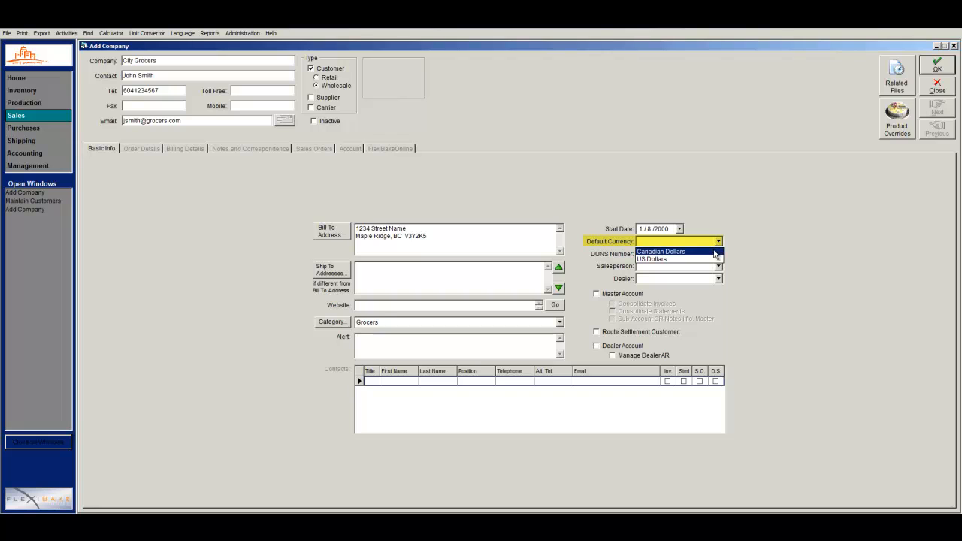
{"action": "left_click", "coordinate": [713, 253]}
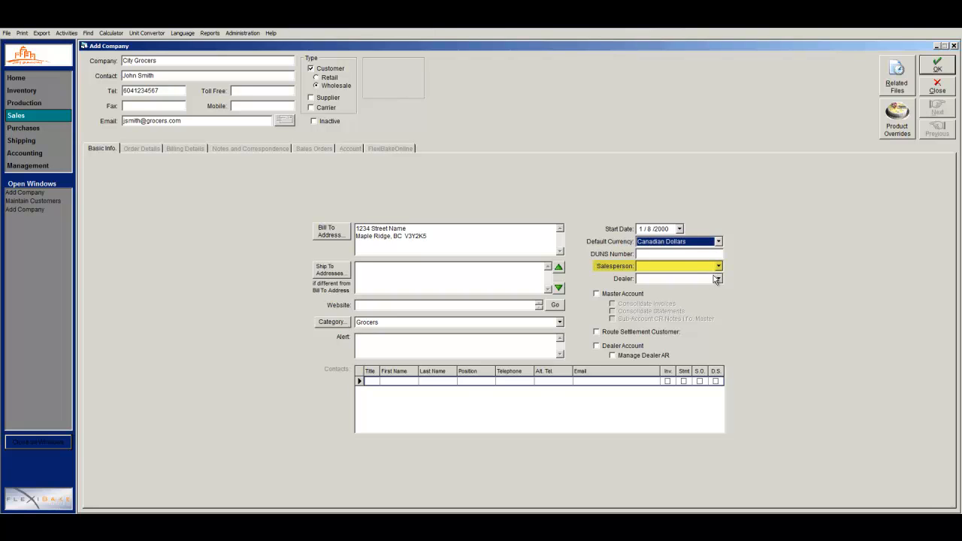
{"action": "left_click", "coordinate": [717, 267]}
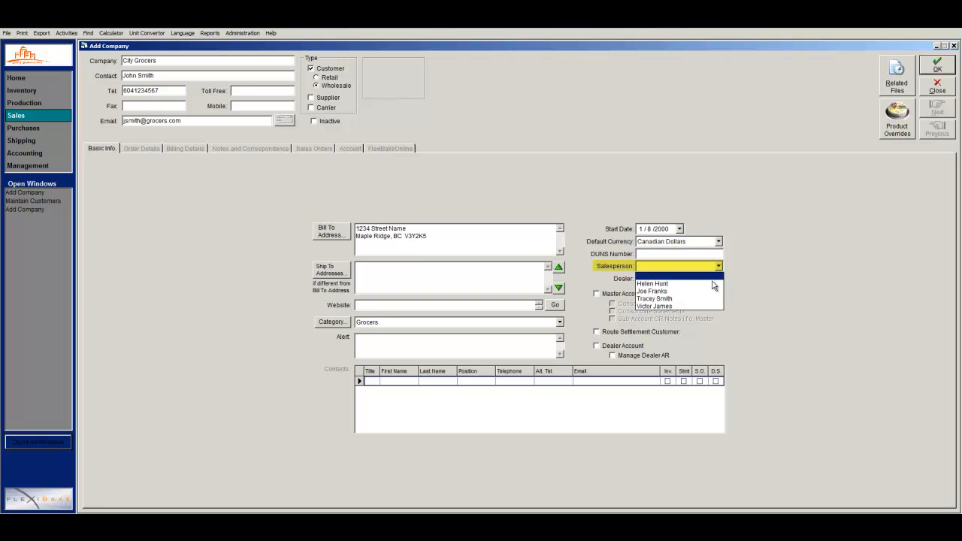
{"action": "left_click", "coordinate": [714, 283]}
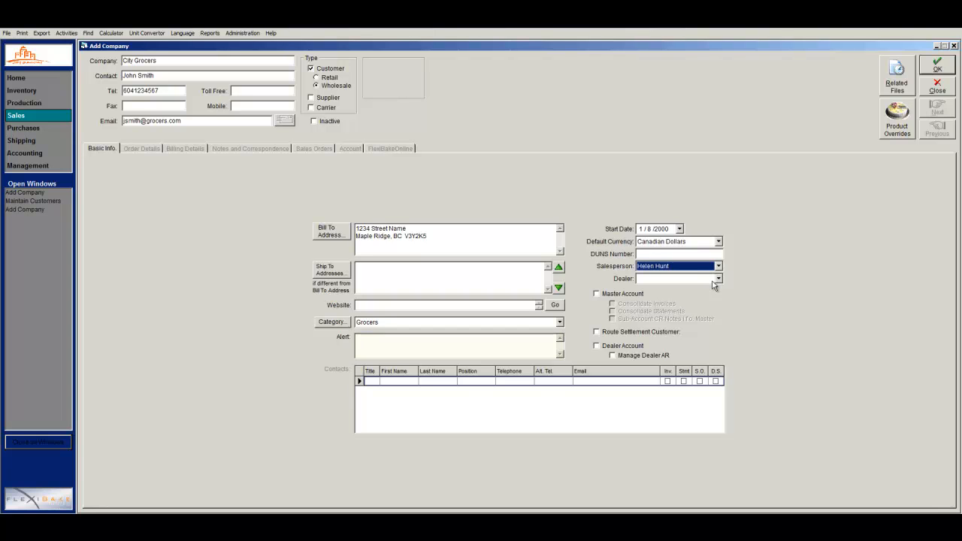
Add an alert note requiring the order to be confirmed, then save the customer.
{"action": "left_click", "coordinate": [550, 339]}
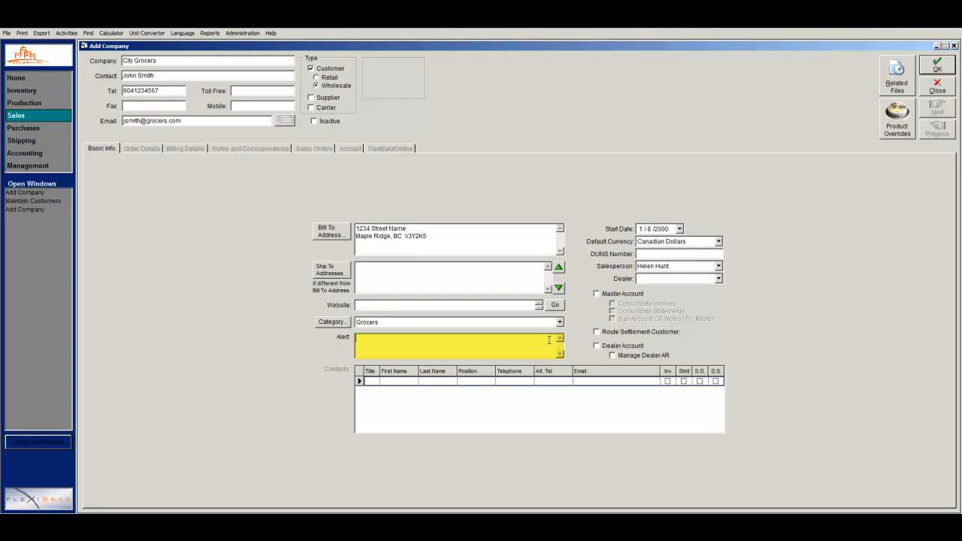
{"action": "type", "text": "Ensure orders are"}
{"action": "type", "text": "confirmed by Jim"}
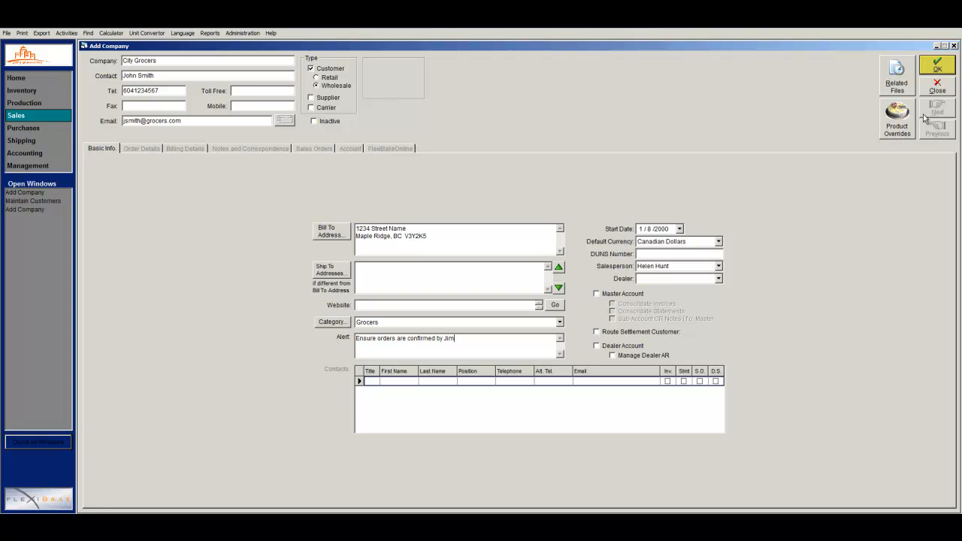
{"action": "left_click", "coordinate": [945, 67]}
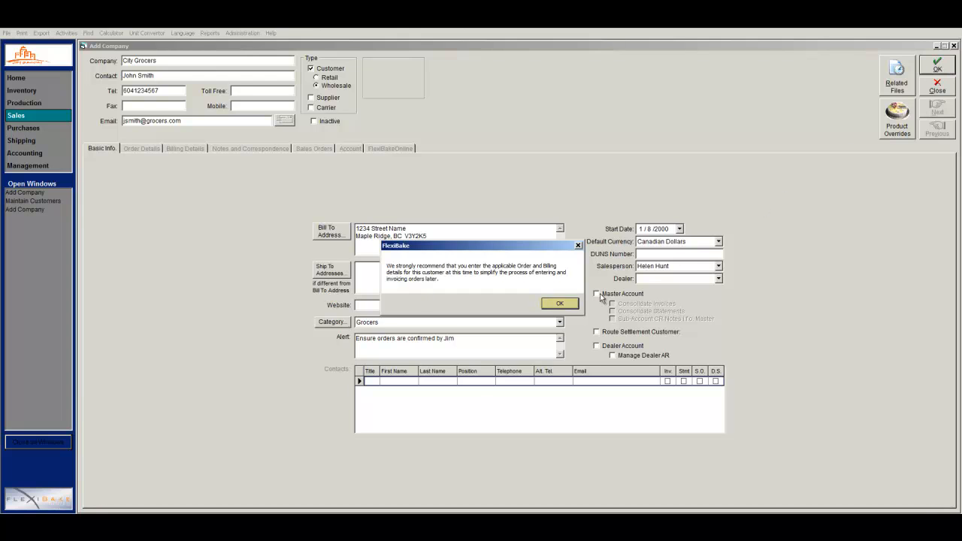
Dismiss the reminder and add a contact with their name and the accounts position.
{"action": "left_click", "coordinate": [574, 304]}
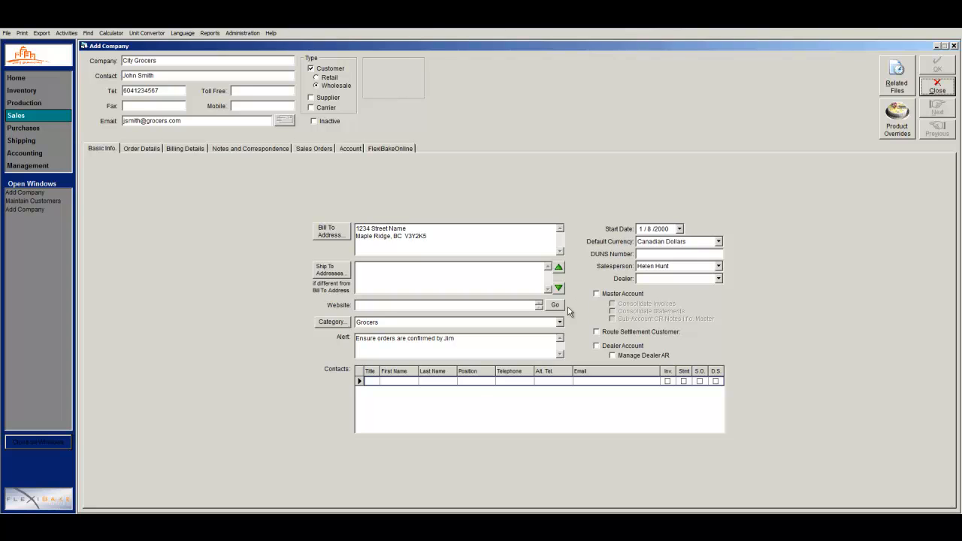
{"action": "left_click", "coordinate": [404, 382]}
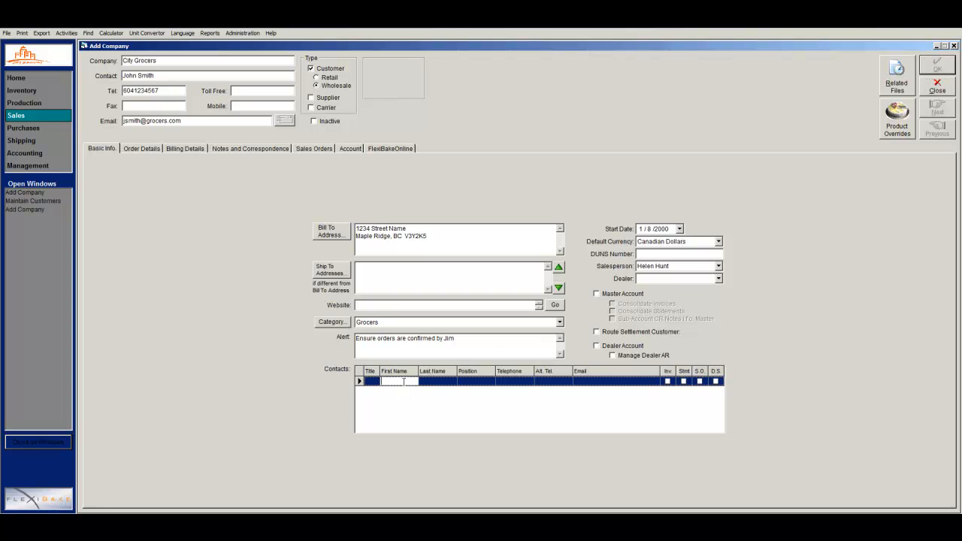
{"action": "type", "text": "John"}
{"action": "type", "text": "Doe"}
{"action": "key", "text": "Tab"}
{"action": "key", "text": "Down"}
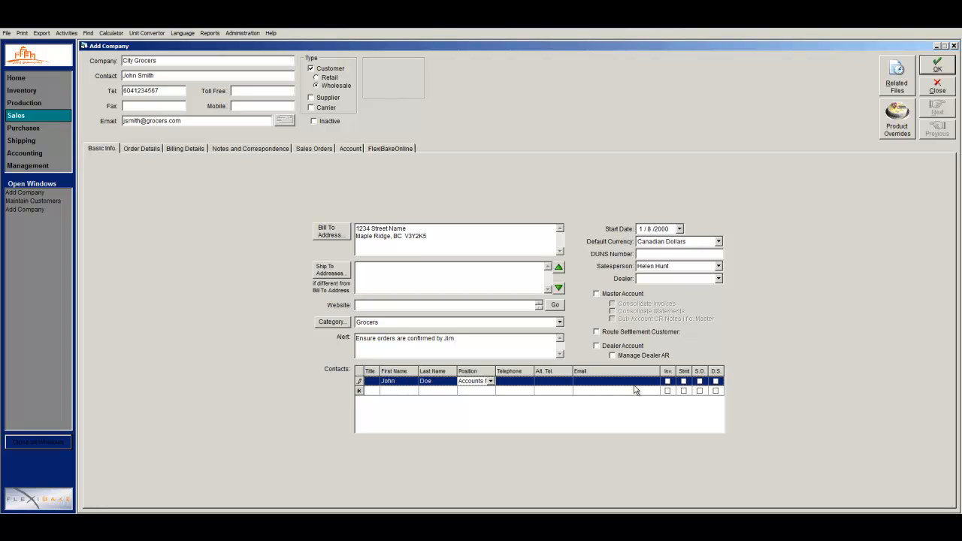
Tick Inv., Stmt. and S.O. for this contact and enter their e-mail address.
{"action": "left_click", "coordinate": [666, 382]}
{"action": "left_click", "coordinate": [683, 381]}
{"action": "left_click", "coordinate": [699, 382]}
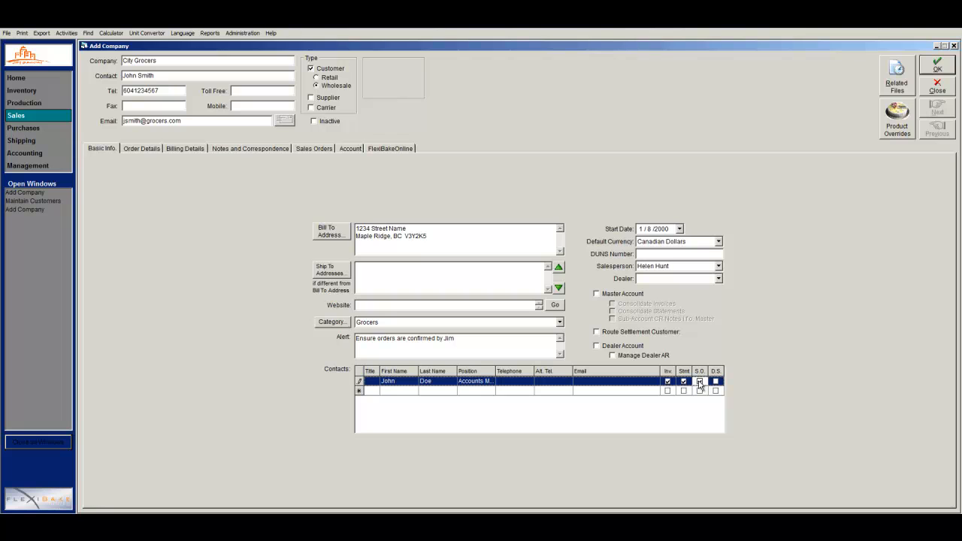
{"action": "left_click", "coordinate": [699, 381]}
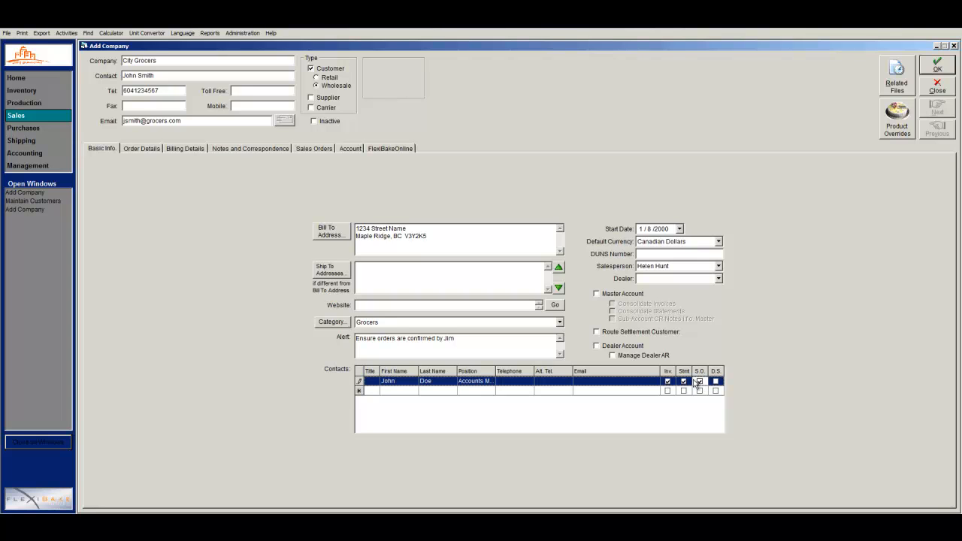
{"action": "left_click", "coordinate": [648, 383]}
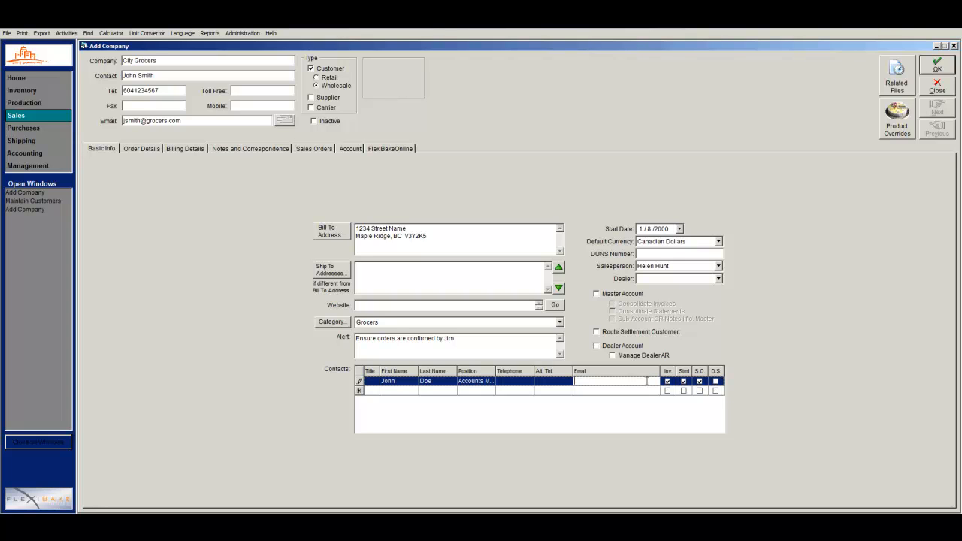
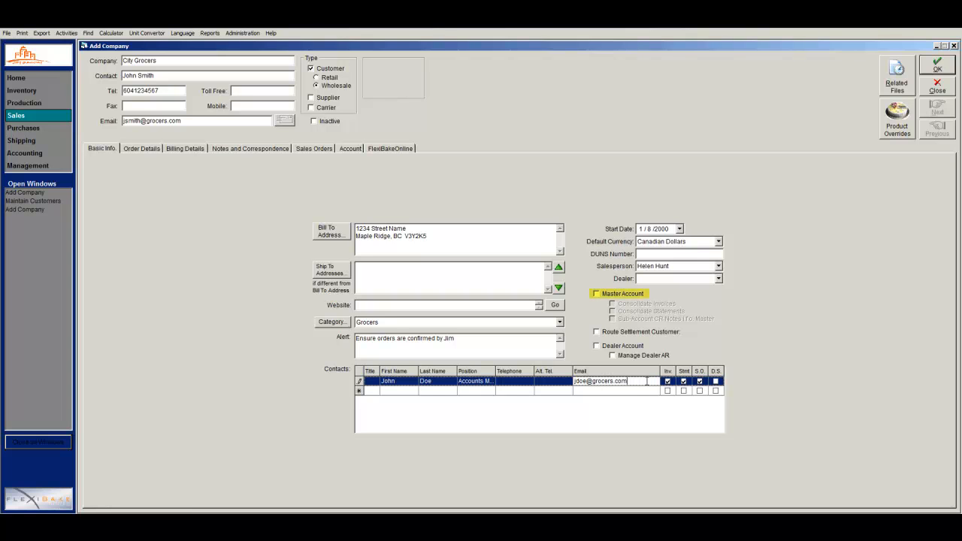
Tick Master Account, Consolidate Invoices and Consolidate Statements, then save the record.
{"action": "left_click", "coordinate": [596, 294]}
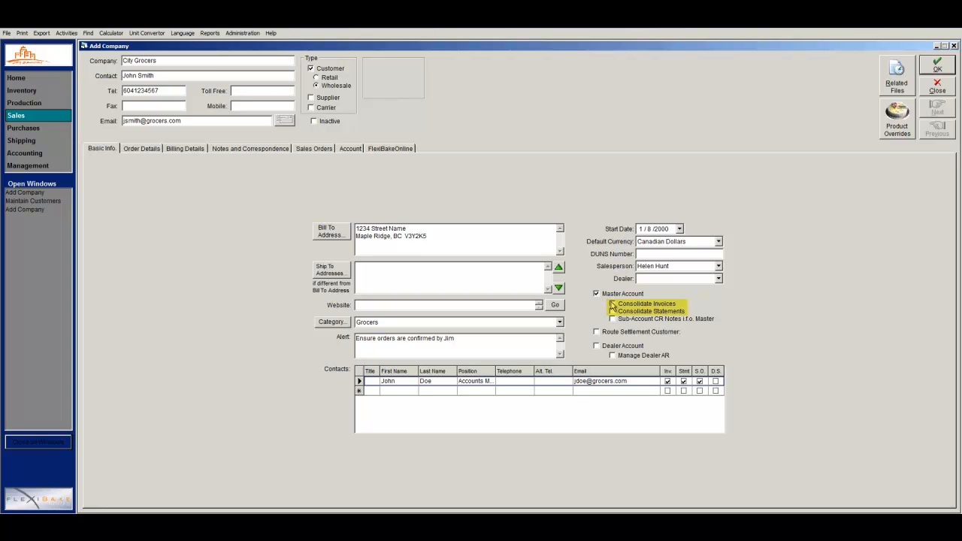
{"action": "left_click", "coordinate": [612, 304]}
{"action": "left_click", "coordinate": [612, 311]}
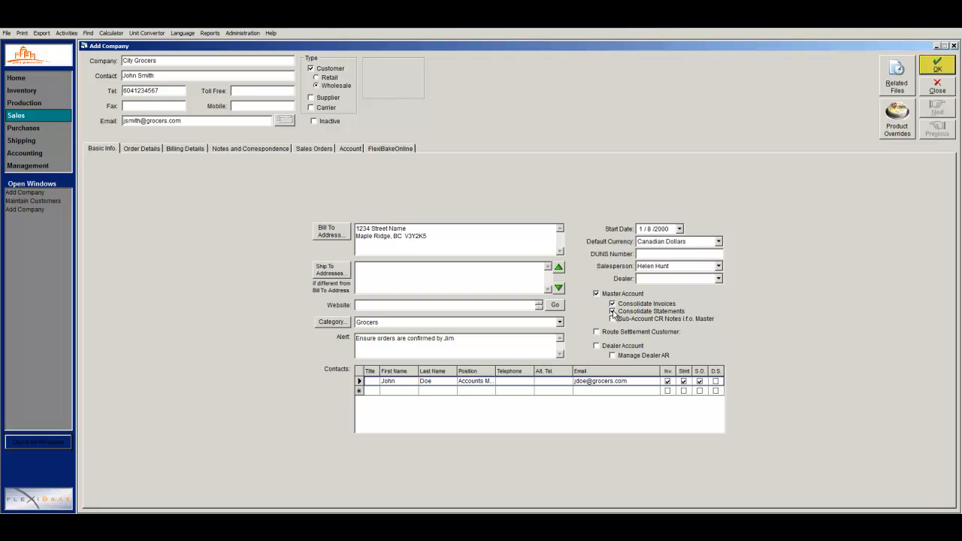
{"action": "left_click", "coordinate": [938, 71]}
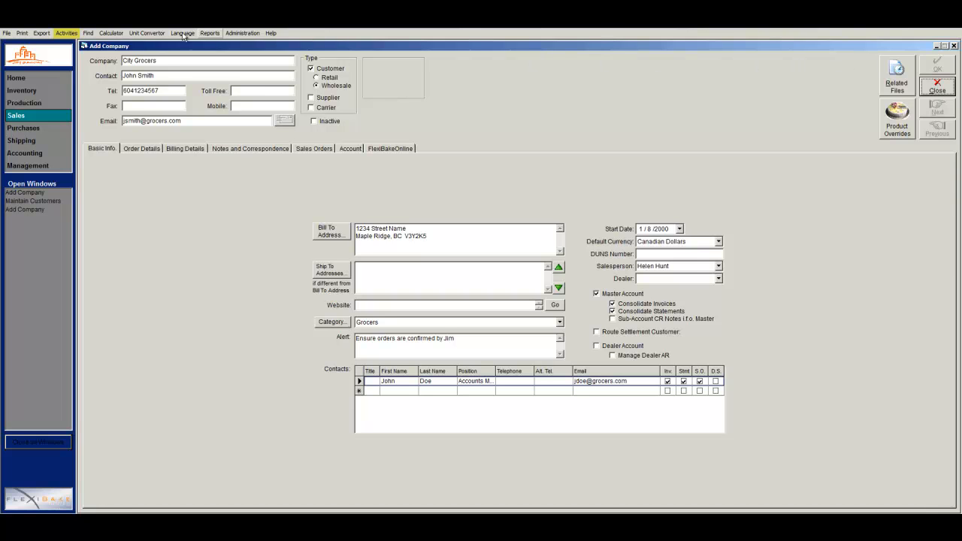
In Maintain Master Accounts, link BC Grocers Ltd - 300 under City Grocers and close.
{"action": "left_click", "coordinate": [69, 34]}
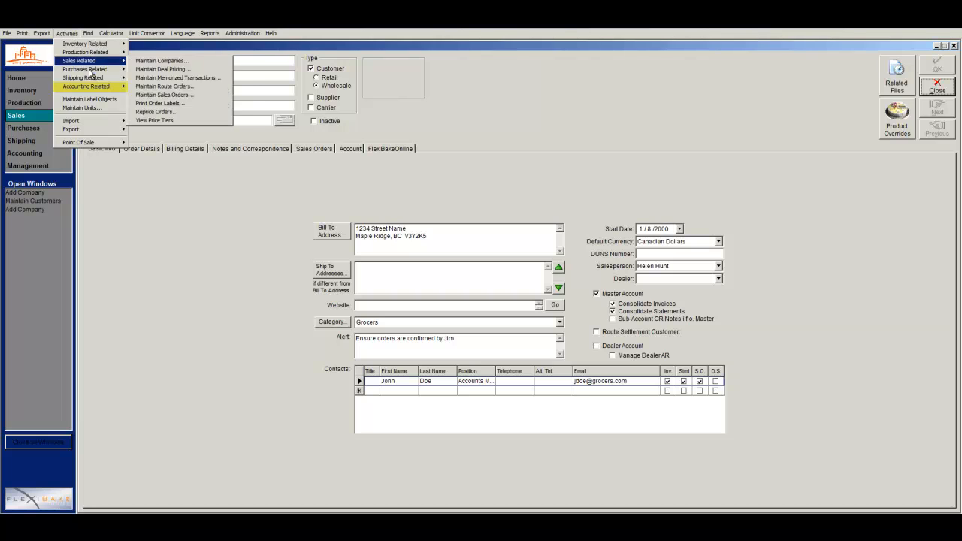
{"action": "mouse_move", "coordinate": [91, 88]}
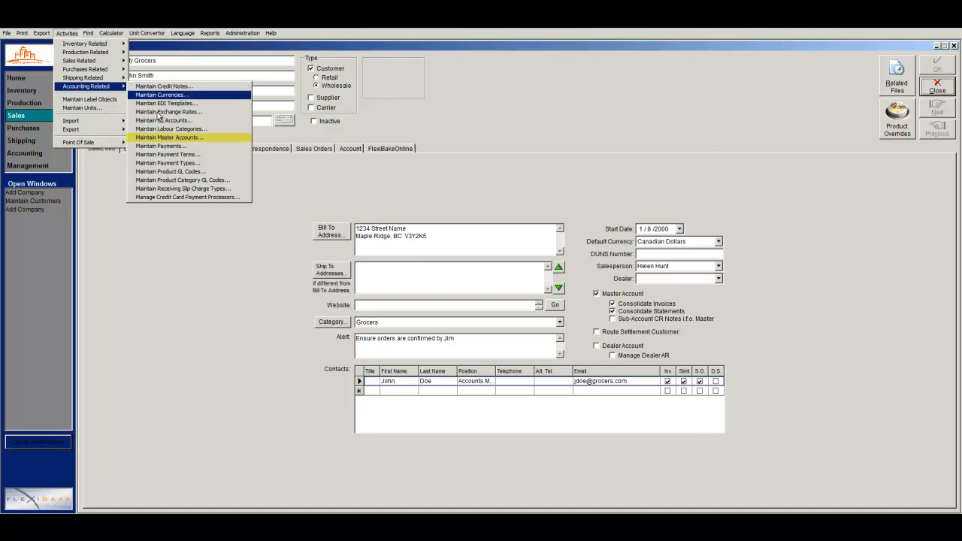
{"action": "left_click", "coordinate": [161, 137]}
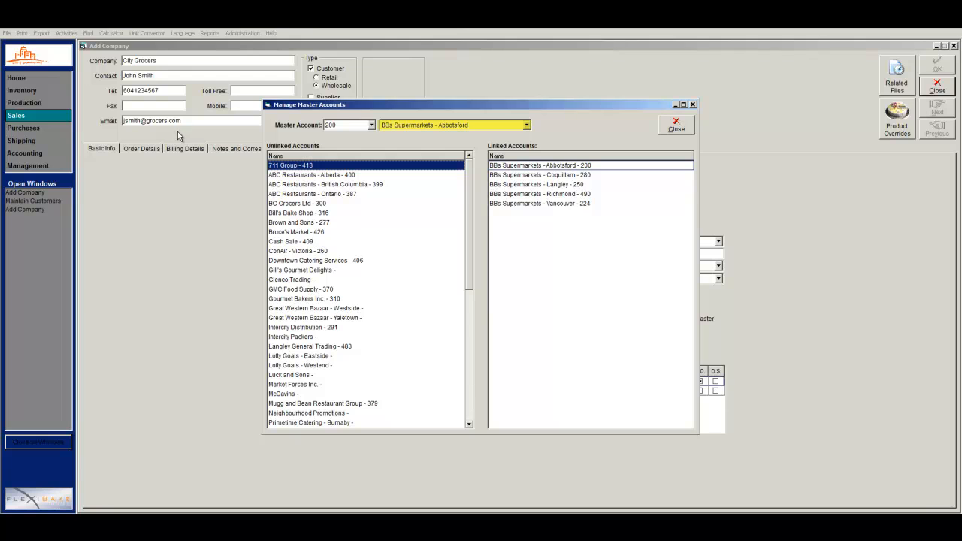
{"action": "left_click", "coordinate": [423, 127]}
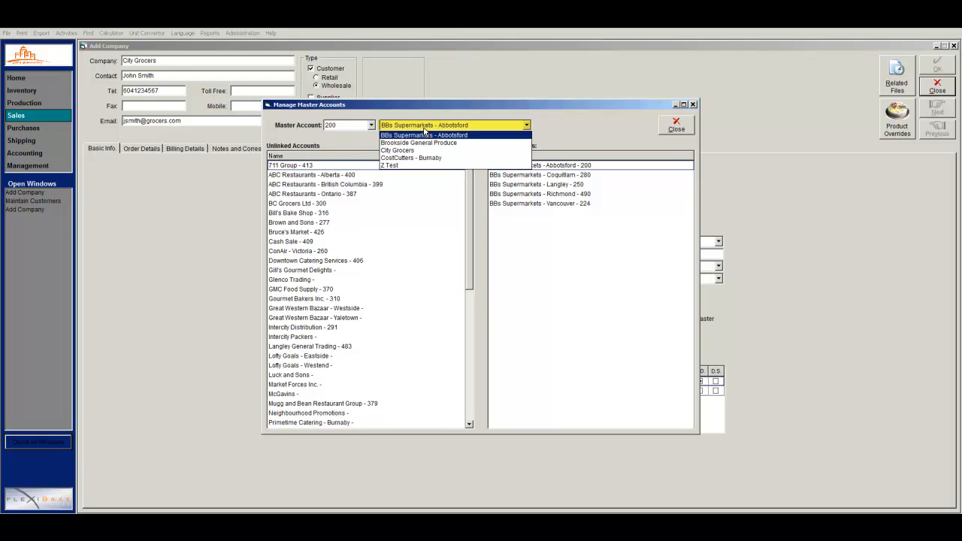
{"action": "left_click", "coordinate": [427, 153]}
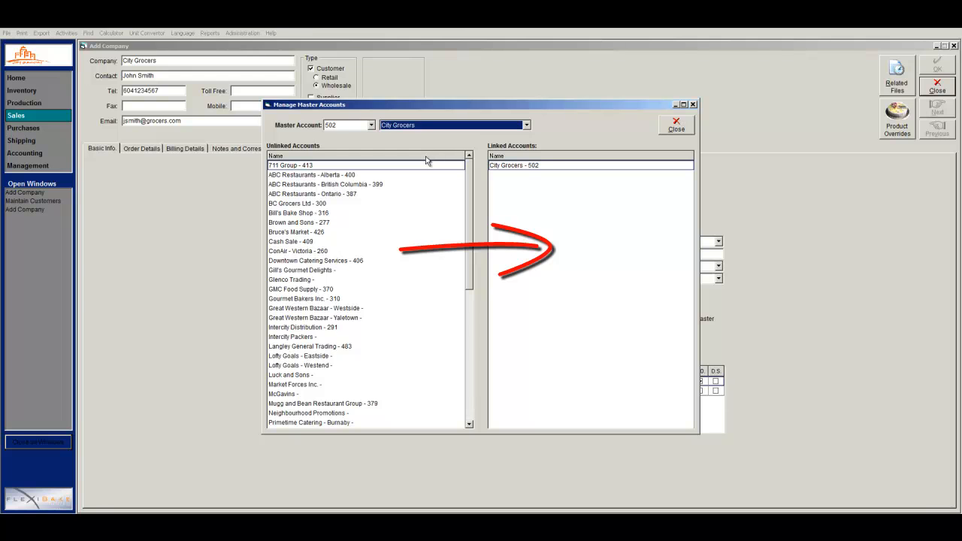
{"action": "left_click_drag", "start_coordinate": [346, 204], "coordinate": [533, 194]}
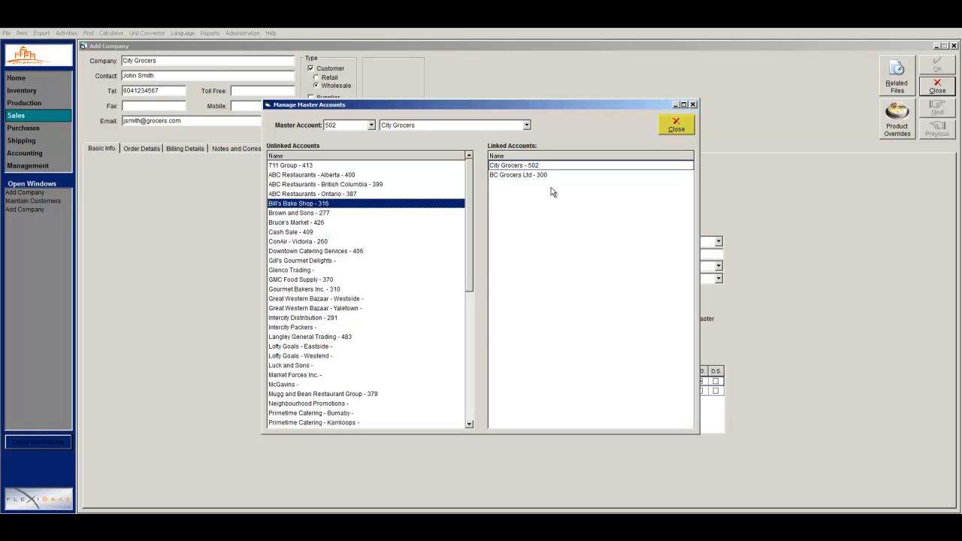
{"action": "left_click", "coordinate": [674, 126]}
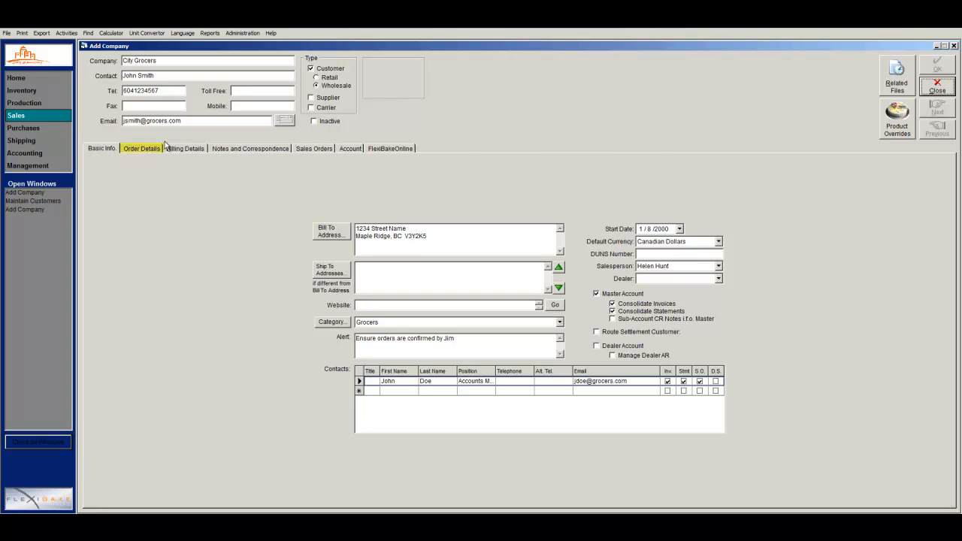
On Order Details, create a new loading port named Back Port.
{"action": "left_click", "coordinate": [141, 148]}
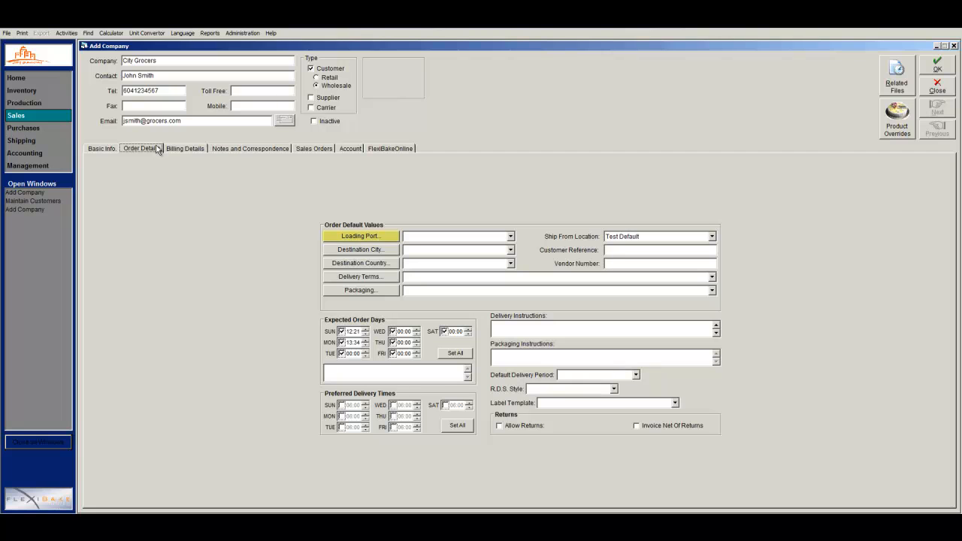
{"action": "left_click", "coordinate": [332, 239]}
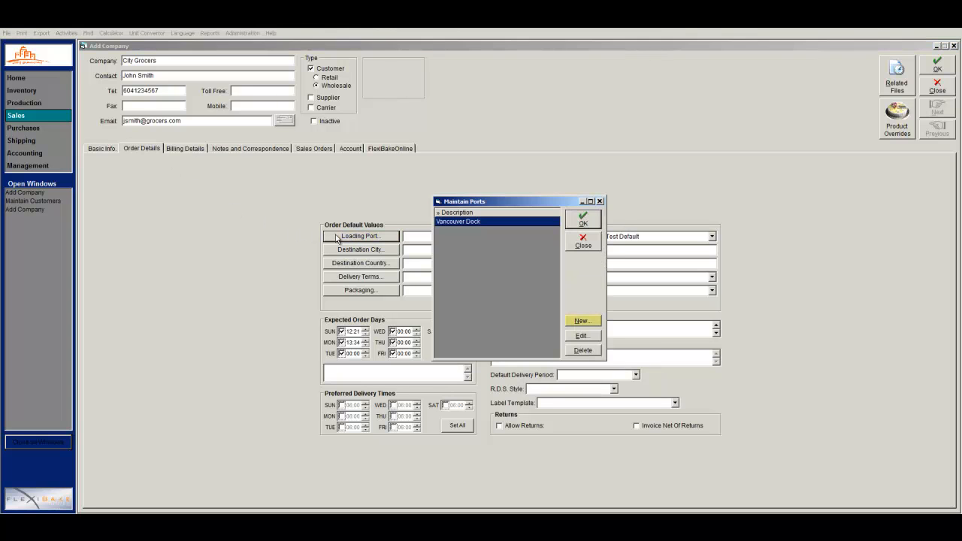
{"action": "left_click", "coordinate": [575, 325]}
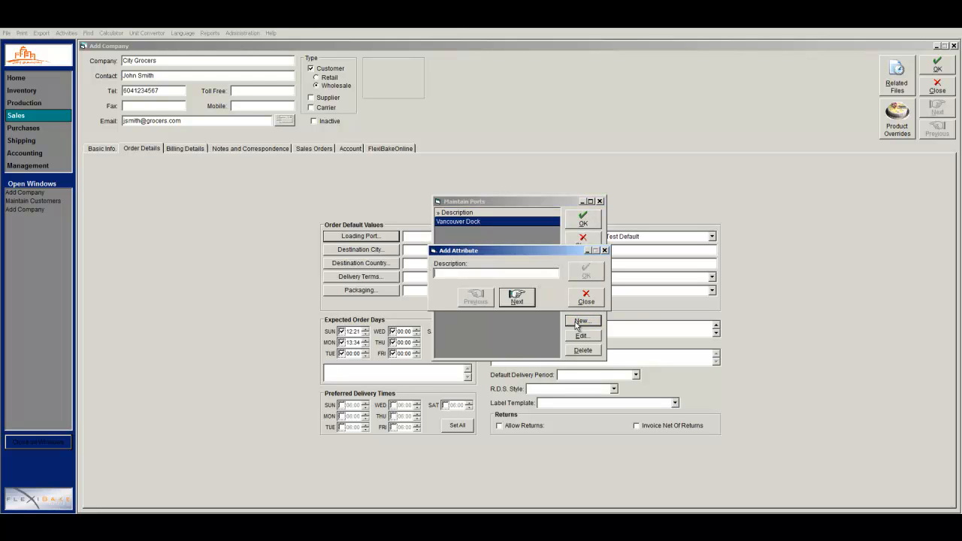
{"action": "type", "text": "Back Port"}
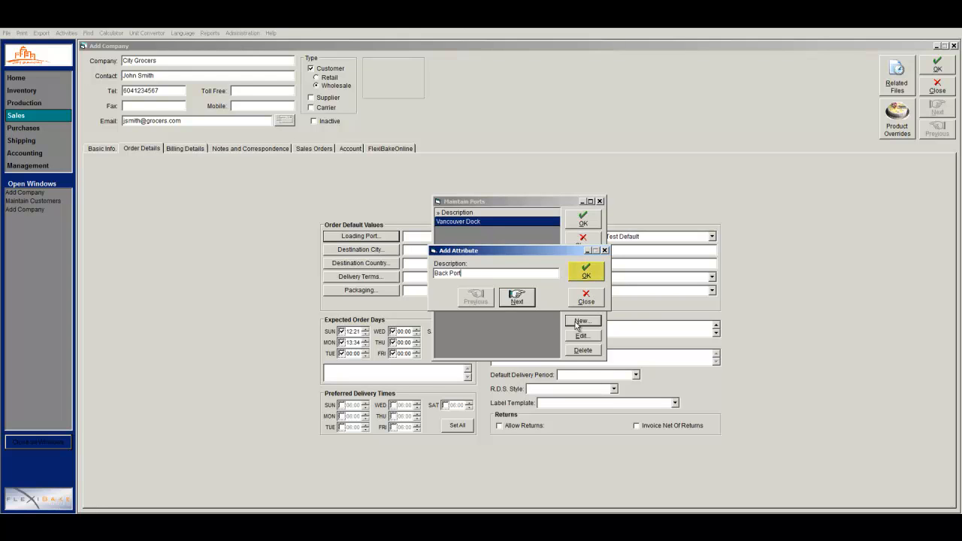
{"action": "left_click", "coordinate": [592, 277]}
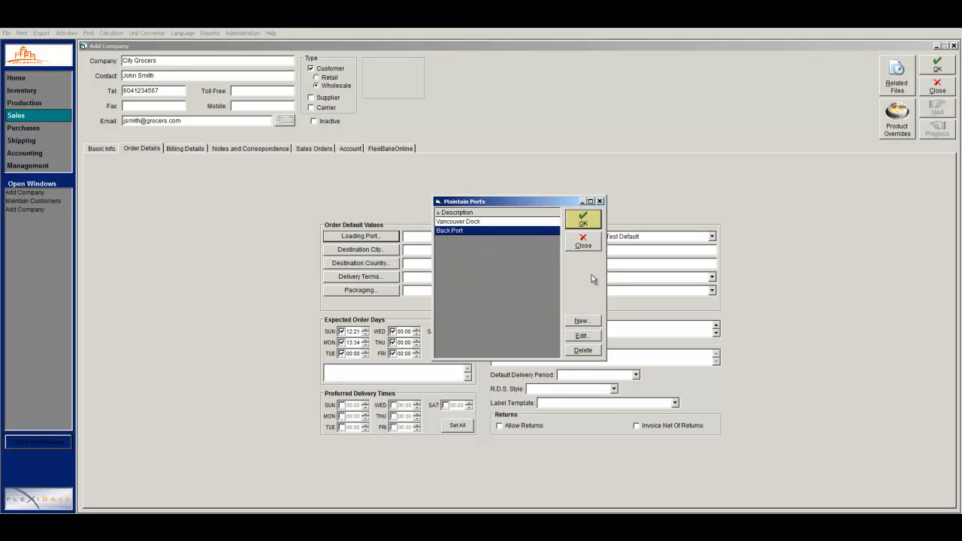
{"action": "left_click", "coordinate": [583, 220]}
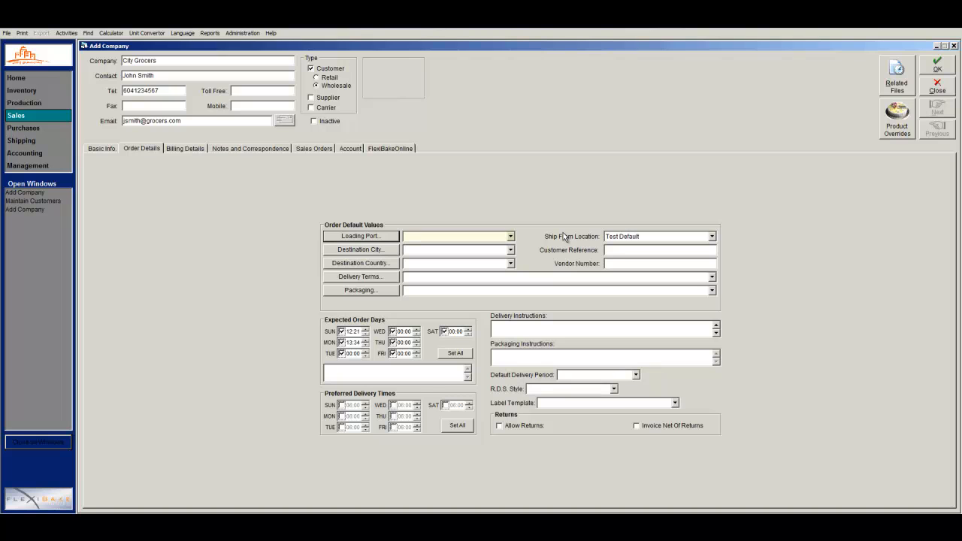
Choose Back Port as City Grocers' loading port.
{"action": "left_click", "coordinate": [511, 236]}
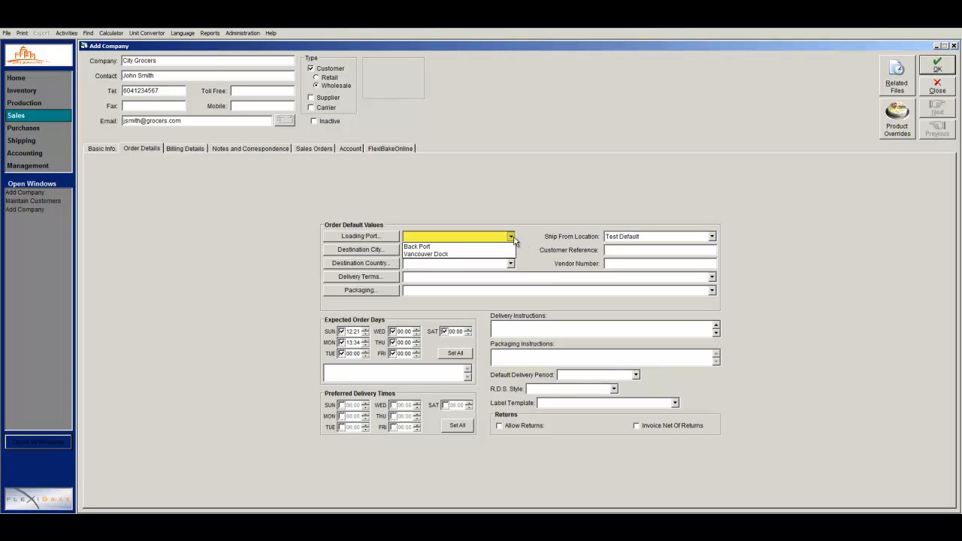
{"action": "left_click", "coordinate": [508, 248]}
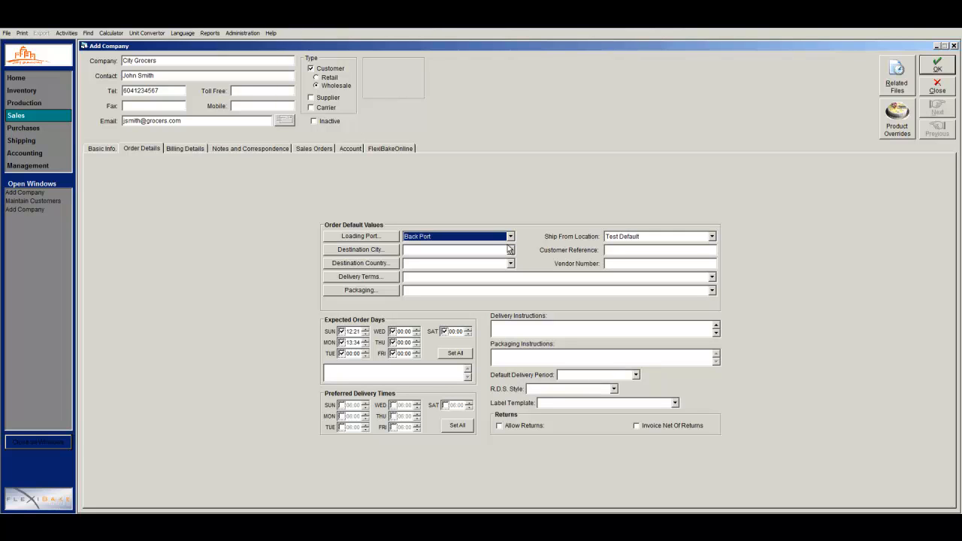
{"action": "key", "text": "Tab"}
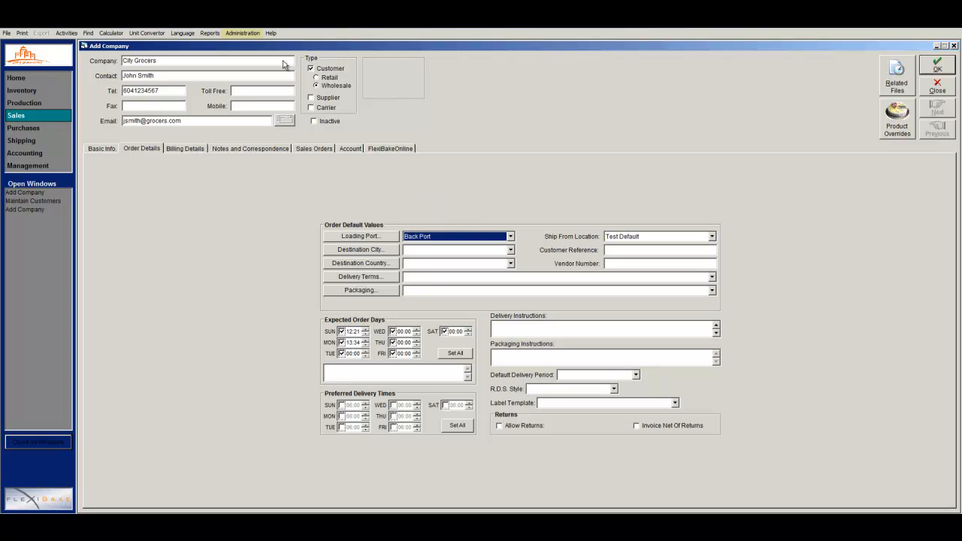
Review the Sales preferences, with Combine duplicate line items on, and close them unchanged.
{"action": "left_click", "coordinate": [242, 33]}
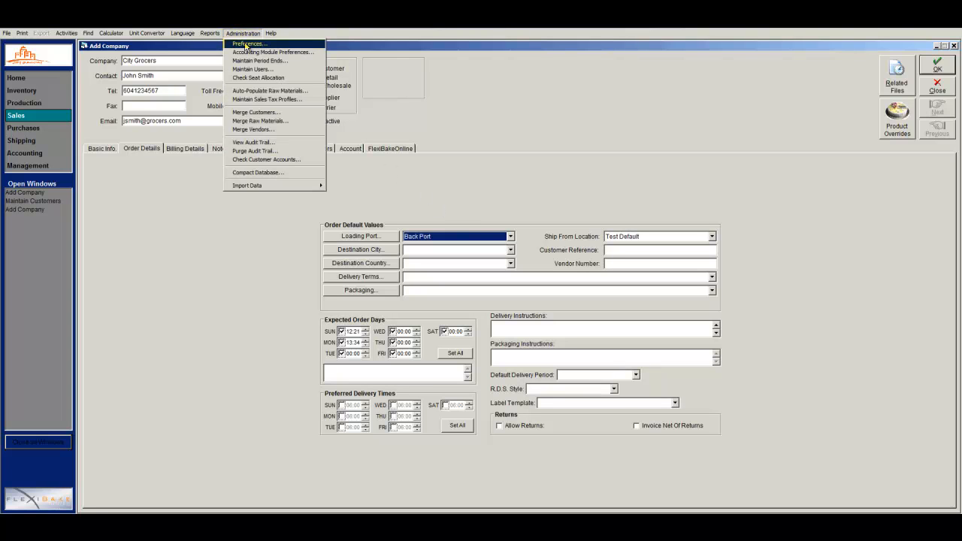
{"action": "left_click", "coordinate": [245, 45]}
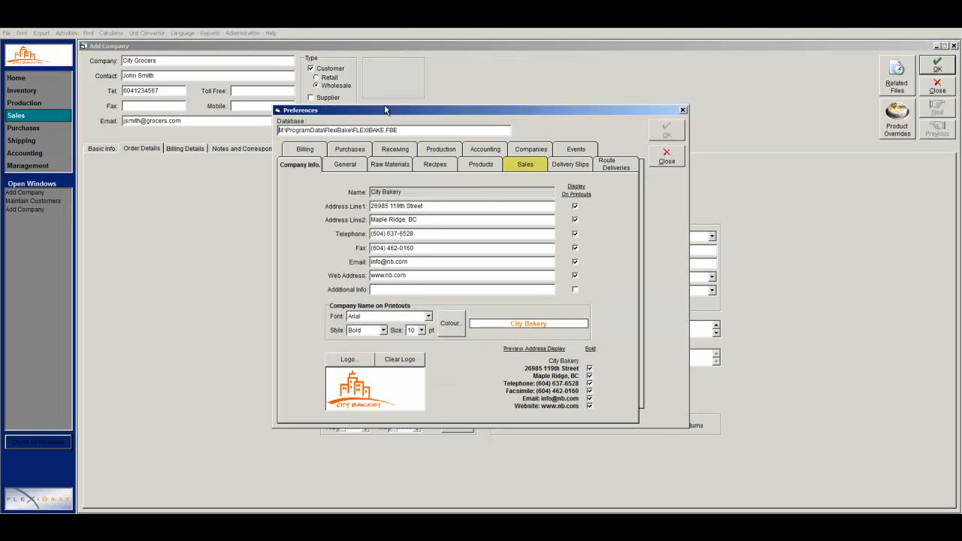
{"action": "left_click", "coordinate": [508, 167]}
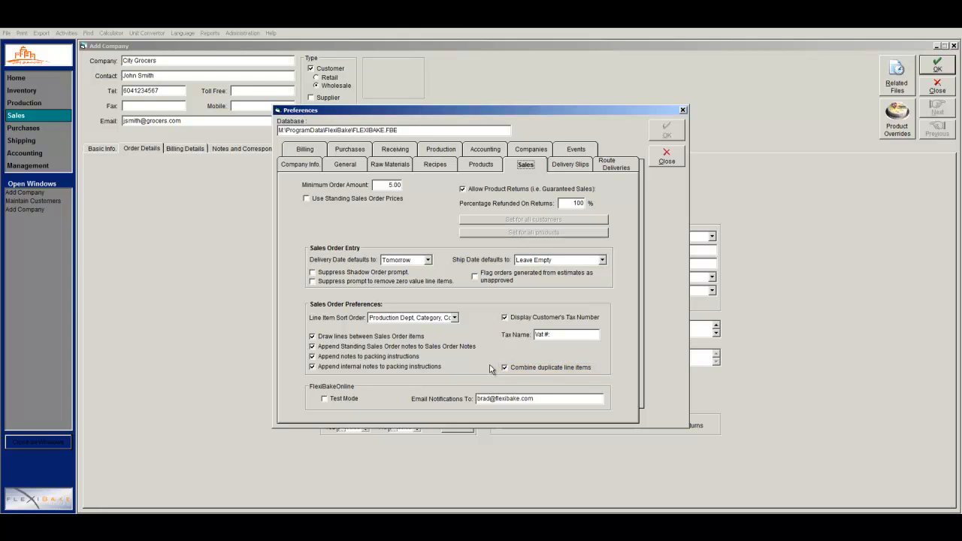
{"action": "left_click", "coordinate": [665, 159]}
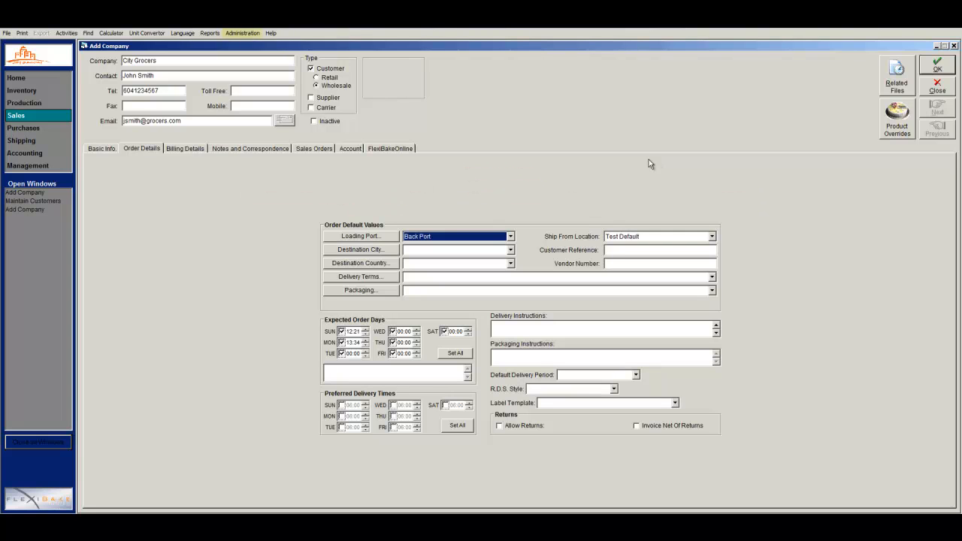
{"action": "left_click", "coordinate": [244, 33]}
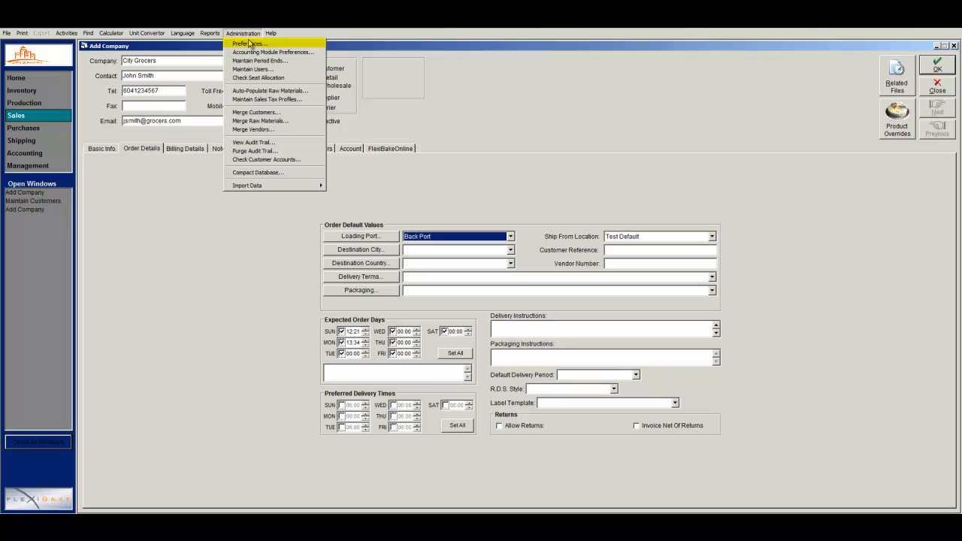
{"action": "left_click", "coordinate": [248, 44]}
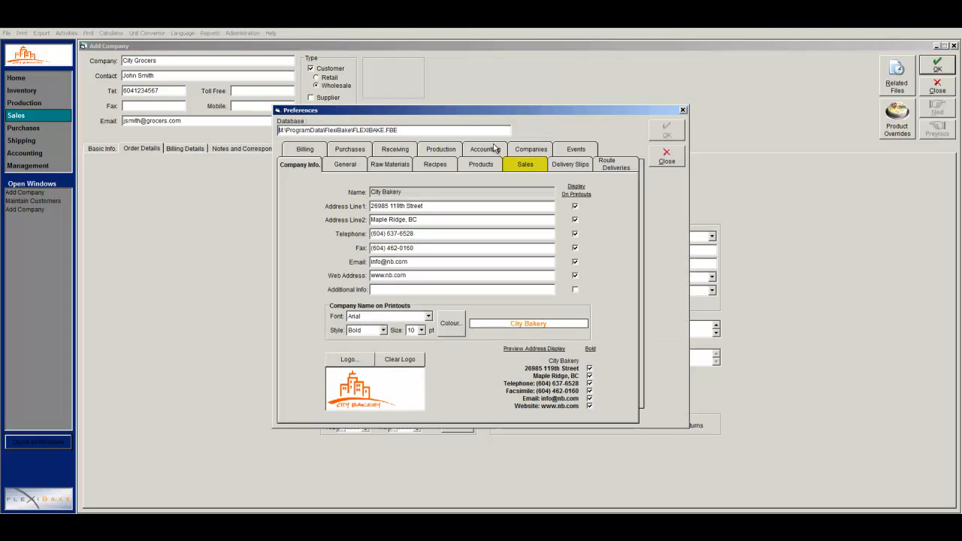
{"action": "left_click", "coordinate": [515, 166]}
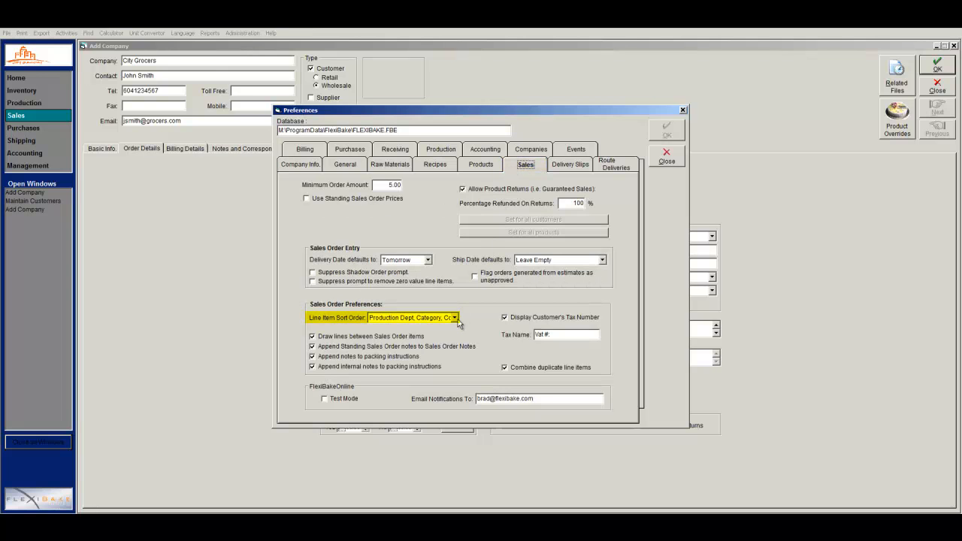
{"action": "left_click", "coordinate": [454, 318]}
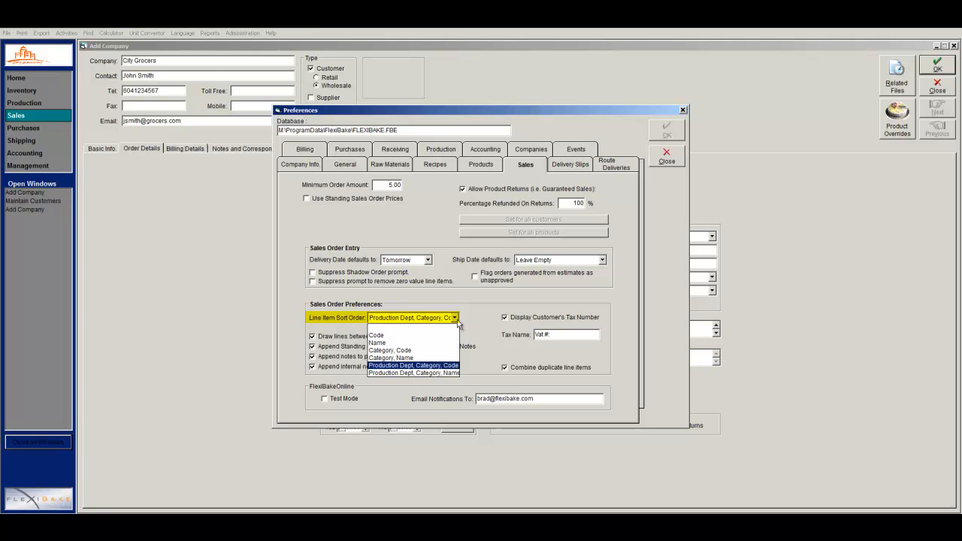
{"action": "left_click", "coordinate": [455, 319]}
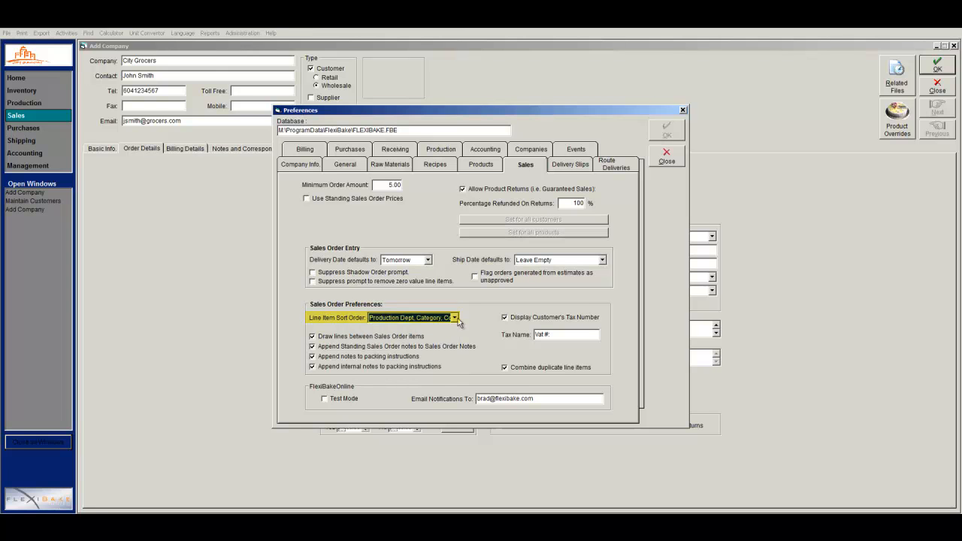
{"action": "left_click", "coordinate": [668, 161]}
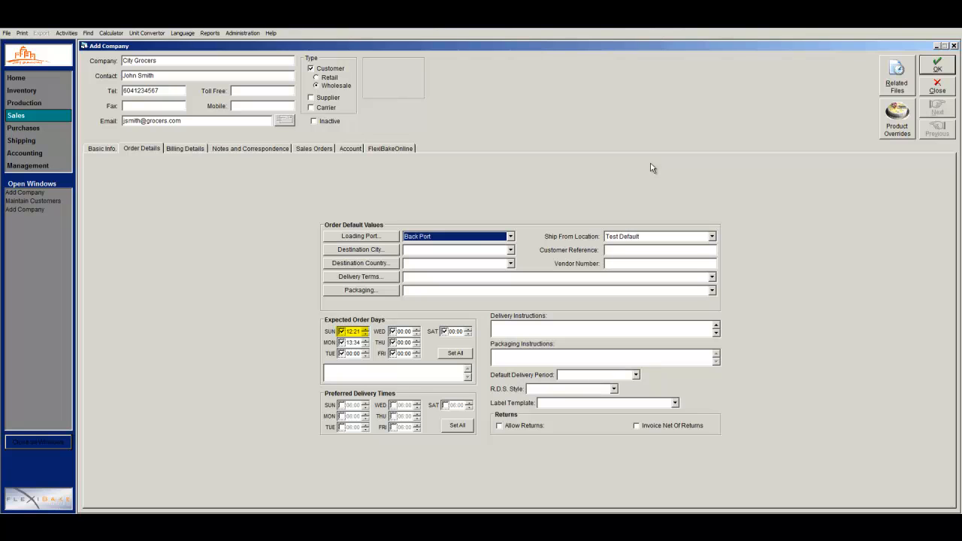
Set a 10:21 expected order time for every day and add a note about confirming orders with the contact.
{"action": "left_click", "coordinate": [351, 332]}
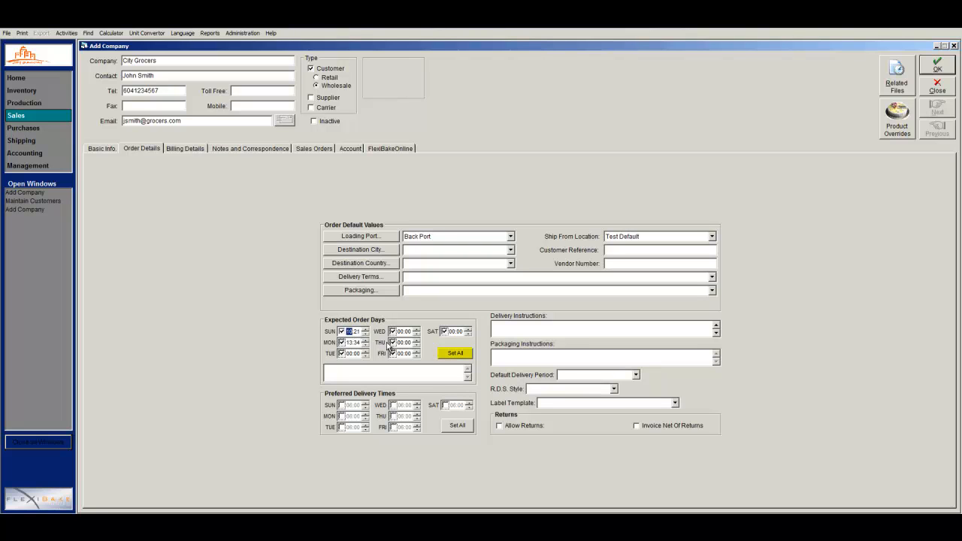
{"action": "left_click", "coordinate": [448, 356]}
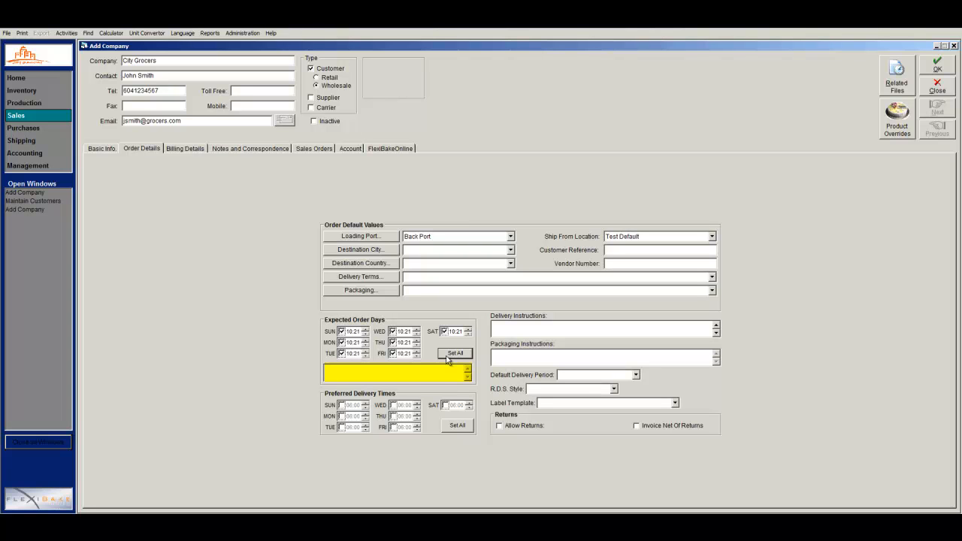
{"action": "left_click", "coordinate": [423, 370]}
{"action": "type", "text": "confirm orders with Jim"}
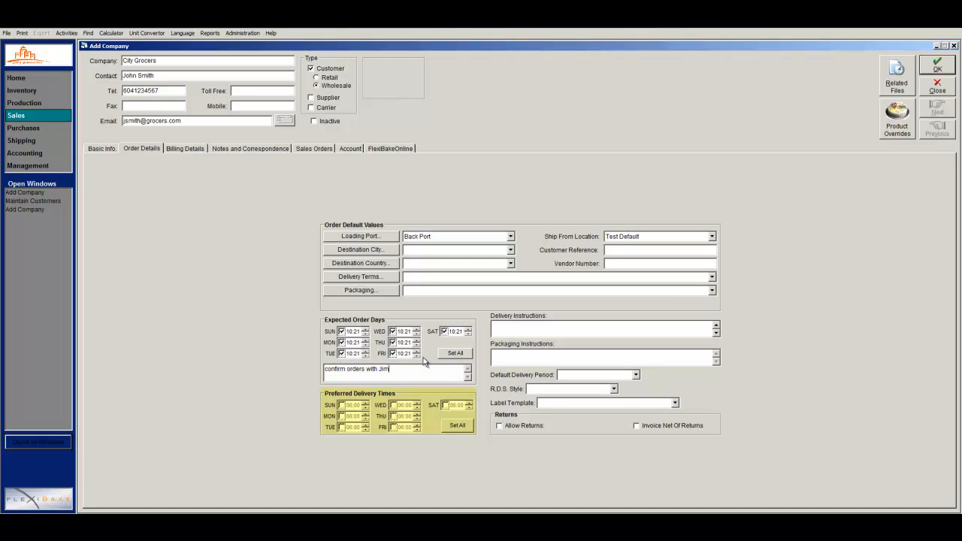
Make 06:00 the preferred delivery time for all seven days.
{"action": "left_click", "coordinate": [342, 405]}
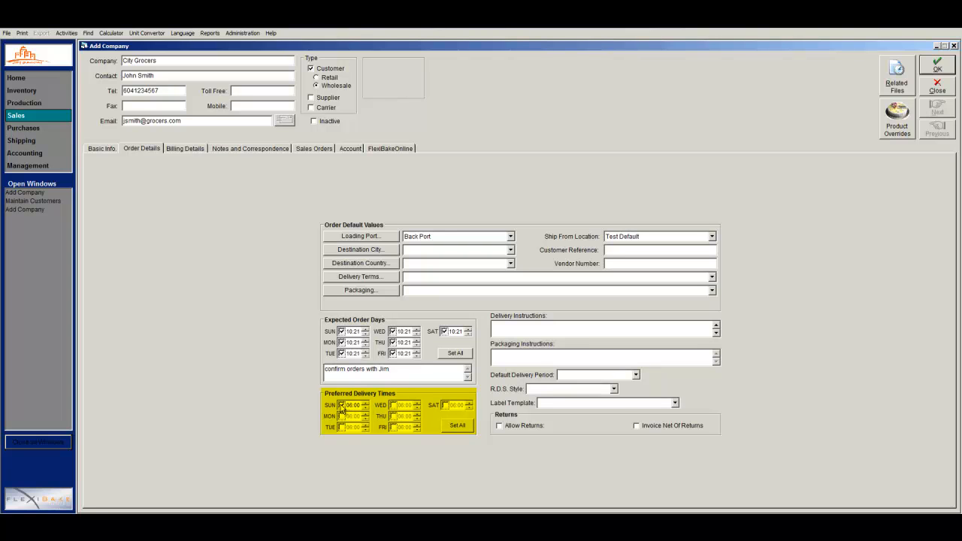
{"action": "left_click", "coordinate": [457, 426]}
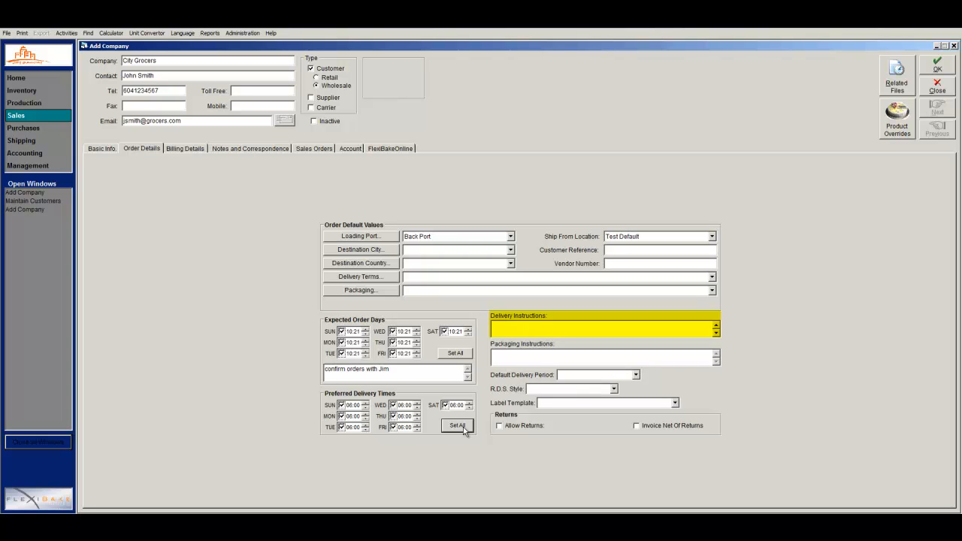
{"action": "left_click", "coordinate": [552, 329]}
Enter delivery instructions 'use back loading bay' and packaging instructions 'all products must be packaged in brown paper bags'.
{"action": "type", "text": "use back loadi"}
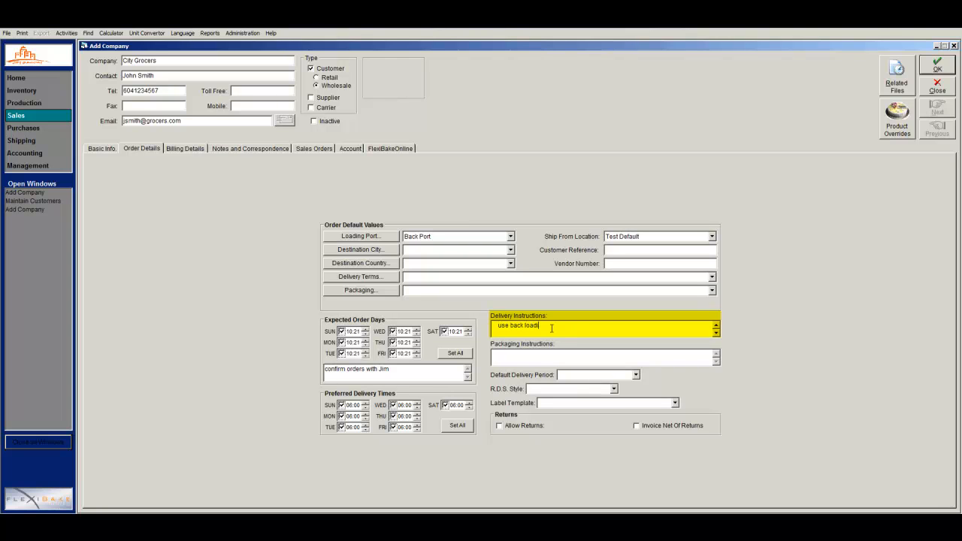
{"action": "type", "text": "ng bay"}
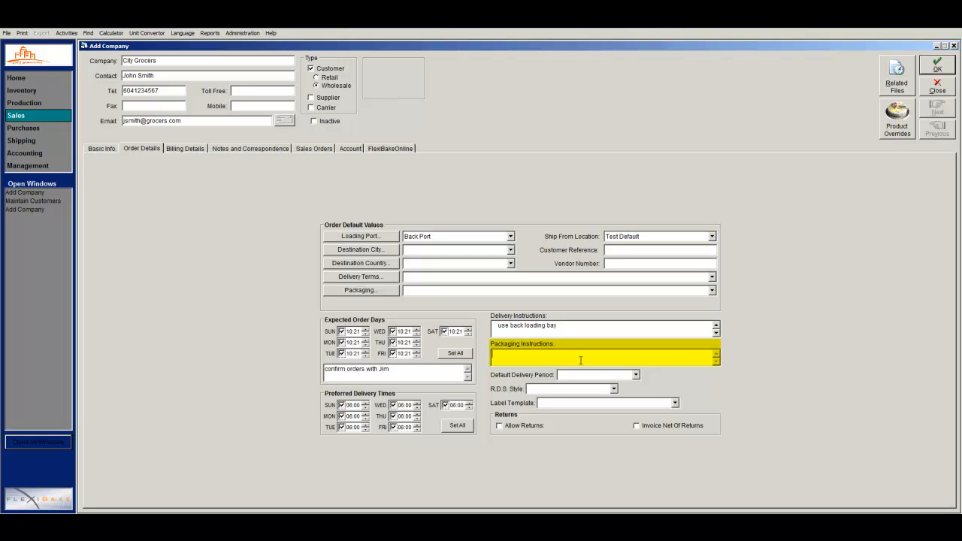
{"action": "type", "text": "all products must be packaged in brown paper bags"}
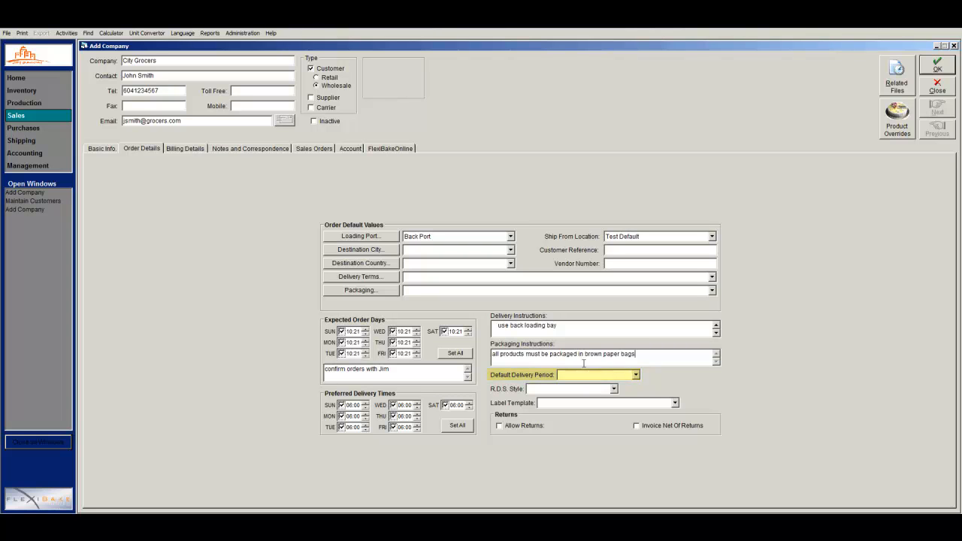
Choose AM as Default Delivery Period and Hide Values as R.D.S. Style for City Grocers.
{"action": "left_click", "coordinate": [612, 375]}
{"action": "left_click", "coordinate": [613, 384]}
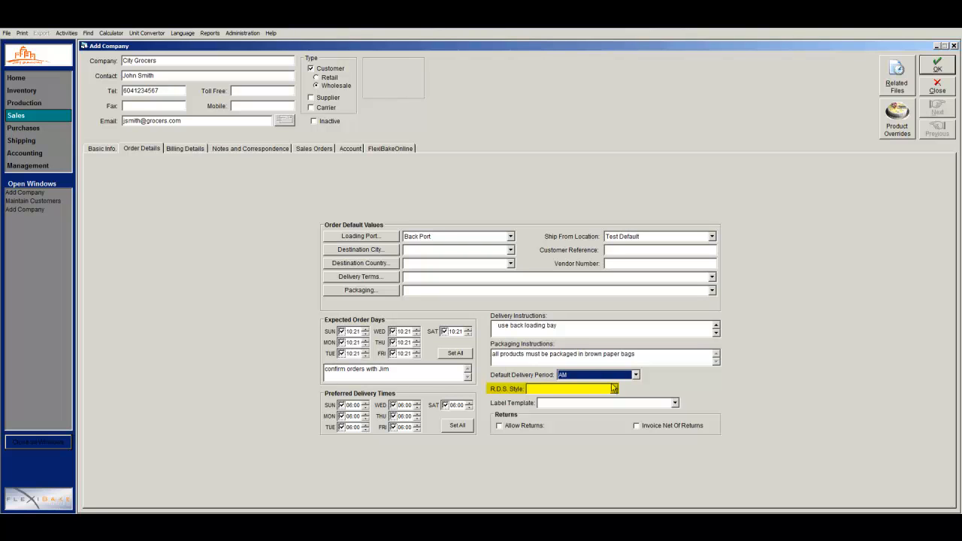
{"action": "left_click", "coordinate": [613, 387]}
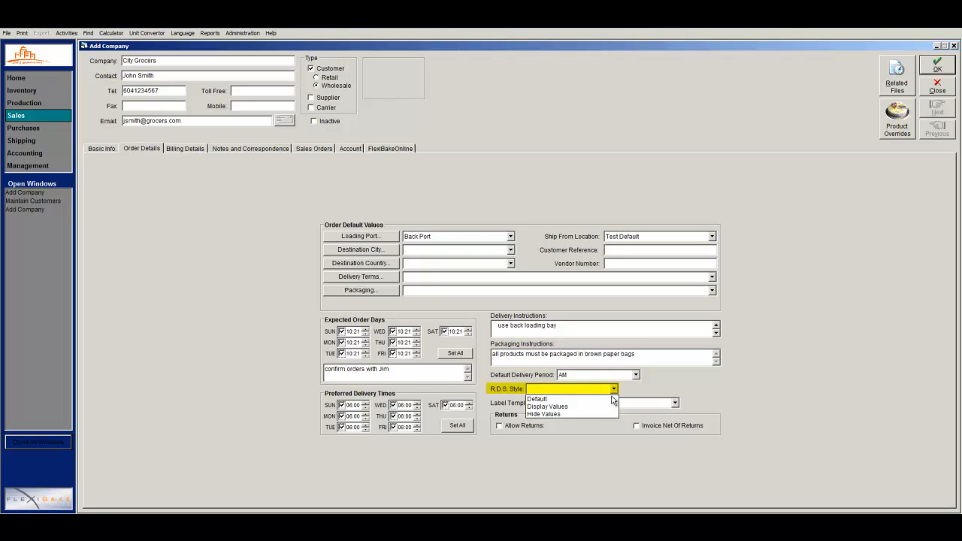
{"action": "left_click", "coordinate": [607, 415]}
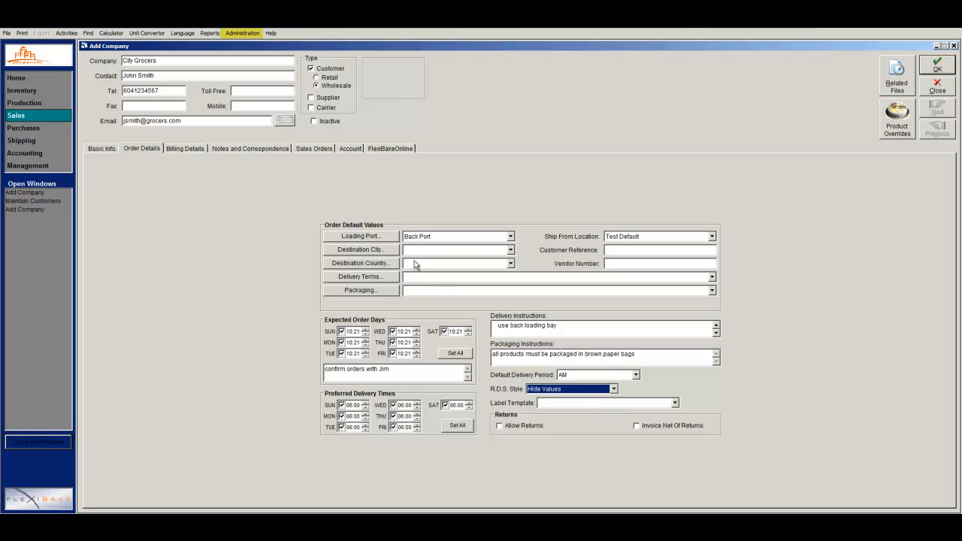
{"action": "left_click", "coordinate": [243, 33]}
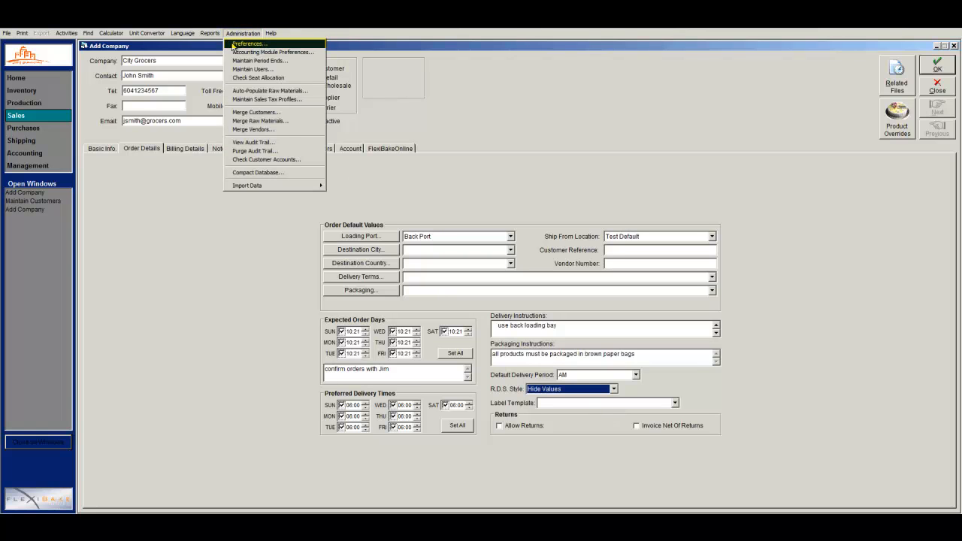
{"action": "left_click", "coordinate": [234, 44]}
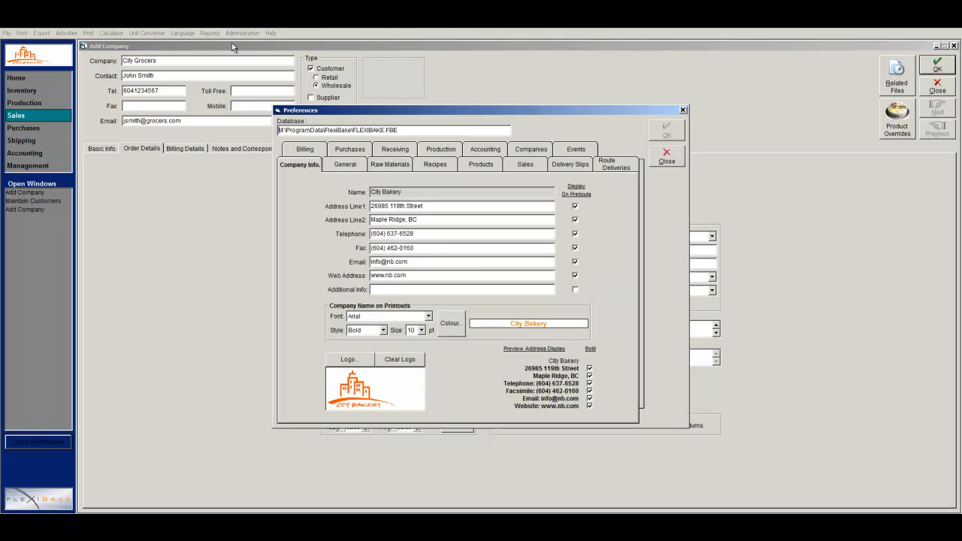
{"action": "left_click", "coordinate": [509, 171]}
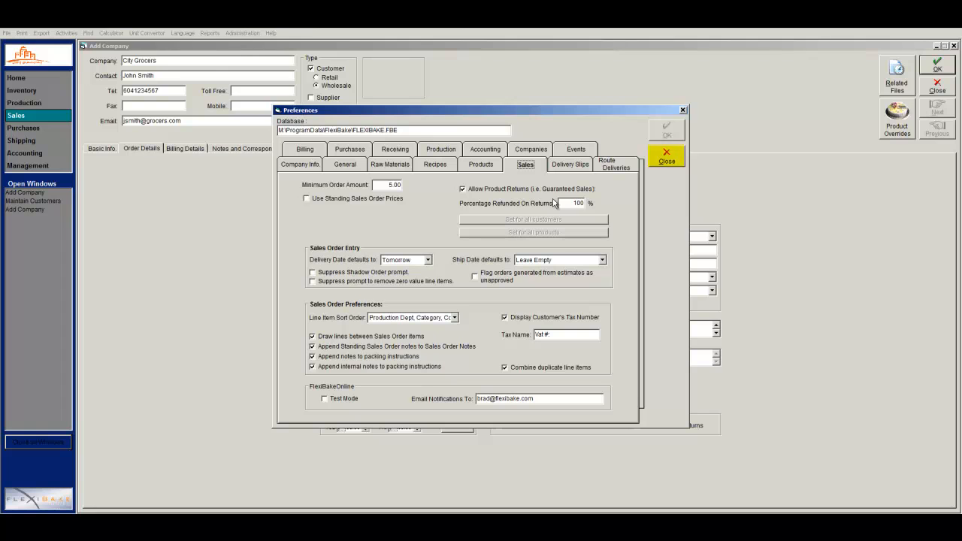
{"action": "left_click", "coordinate": [654, 158]}
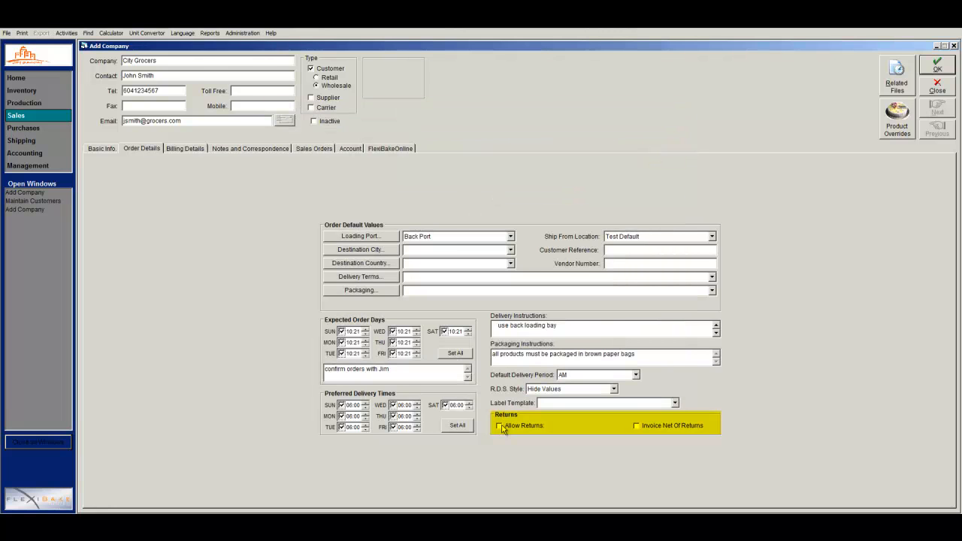
Tick Allow Returns with a 100% refund and tick Invoice Net Of Returns.
{"action": "left_click", "coordinate": [500, 426]}
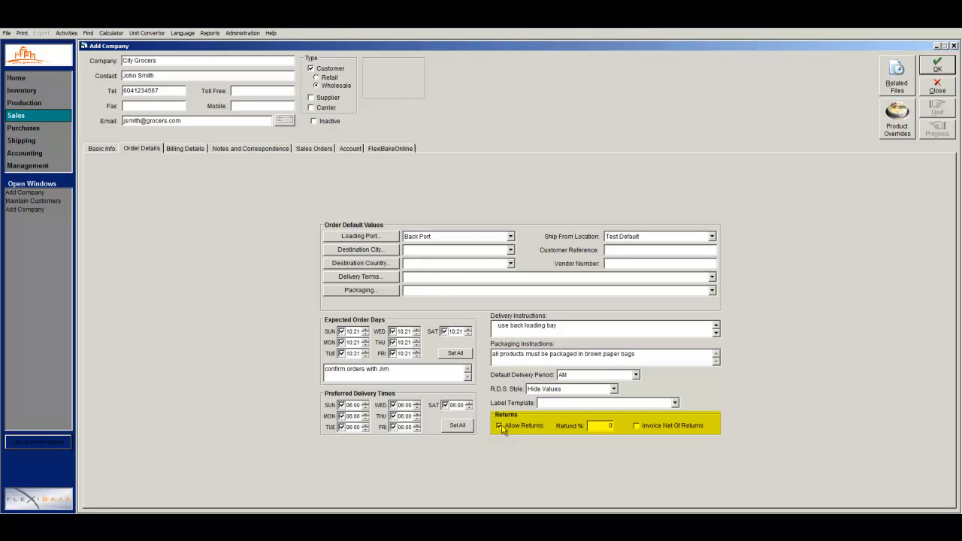
{"action": "left_click", "coordinate": [637, 426]}
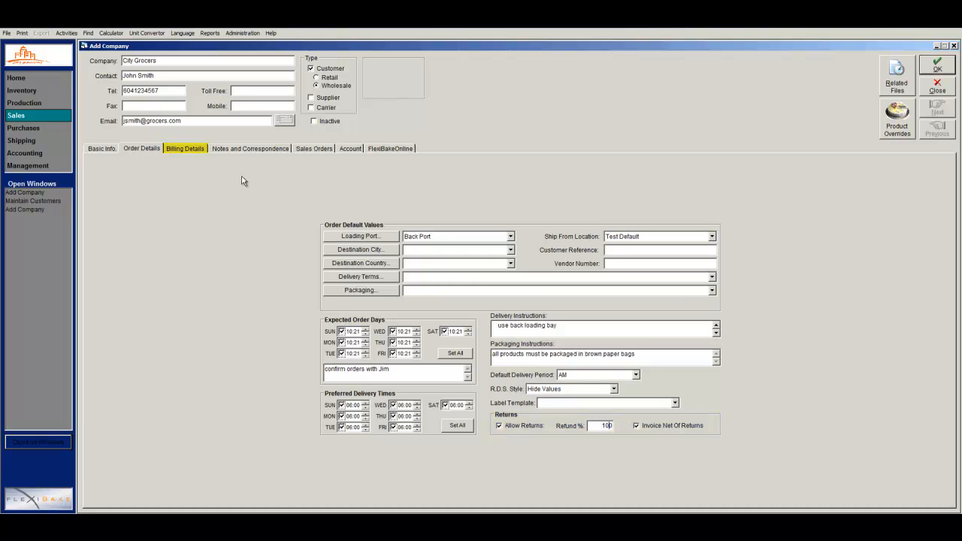
On Billing Details, open Account Numbers and save the CAD company account entry.
{"action": "left_click", "coordinate": [195, 148]}
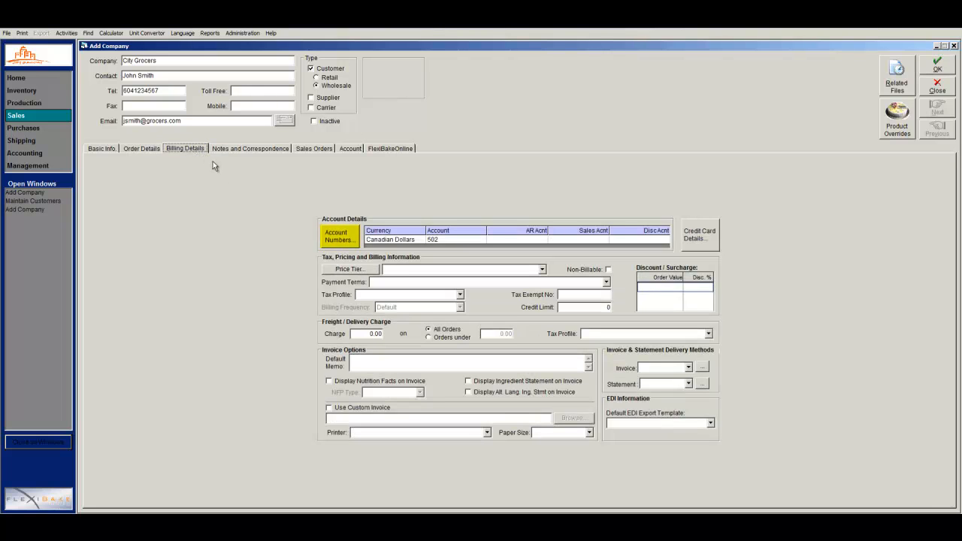
{"action": "left_click", "coordinate": [330, 234]}
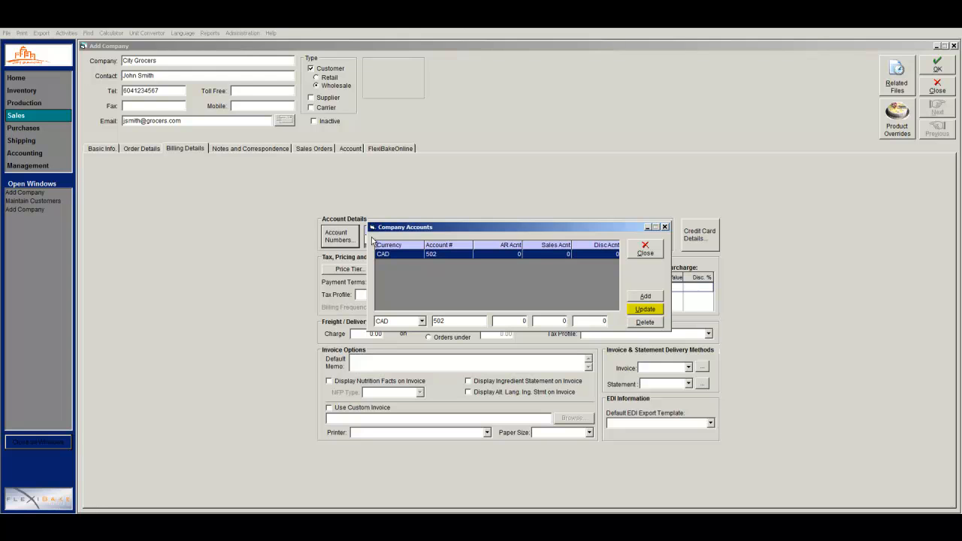
{"action": "left_click", "coordinate": [633, 311]}
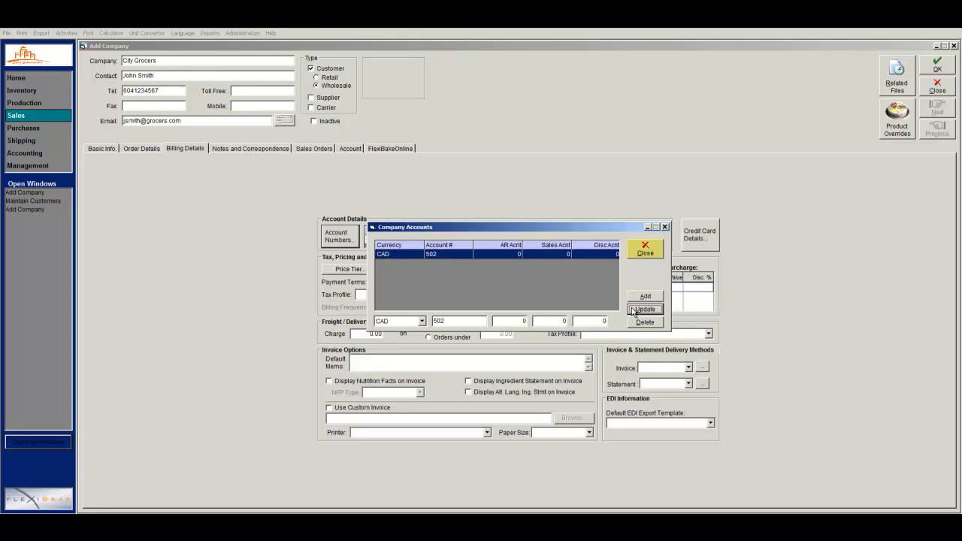
Assign price tier Caterers Group A and payment terms 1% 10 days, net 11.
{"action": "left_click", "coordinate": [638, 252]}
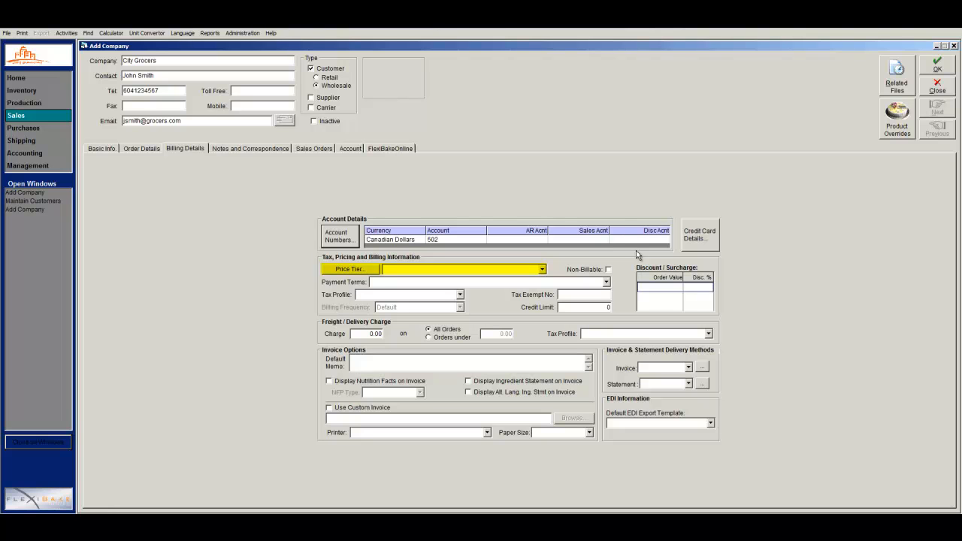
{"action": "left_click", "coordinate": [542, 270]}
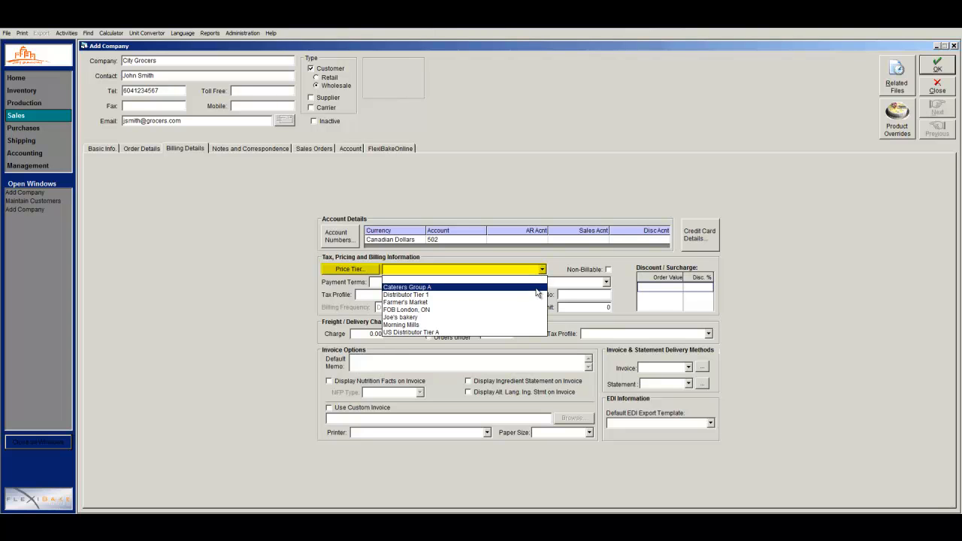
{"action": "left_click", "coordinate": [537, 288]}
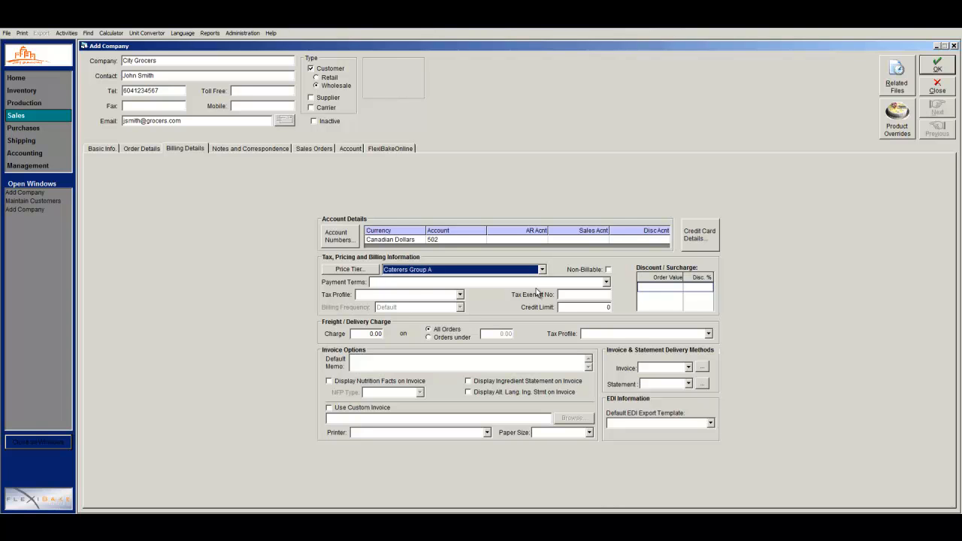
{"action": "left_click", "coordinate": [556, 285]}
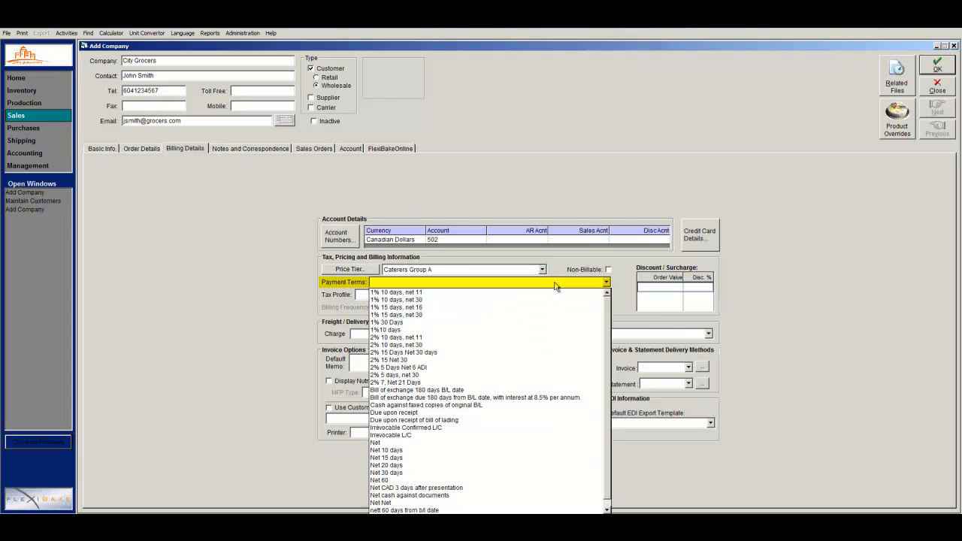
{"action": "left_click", "coordinate": [556, 293]}
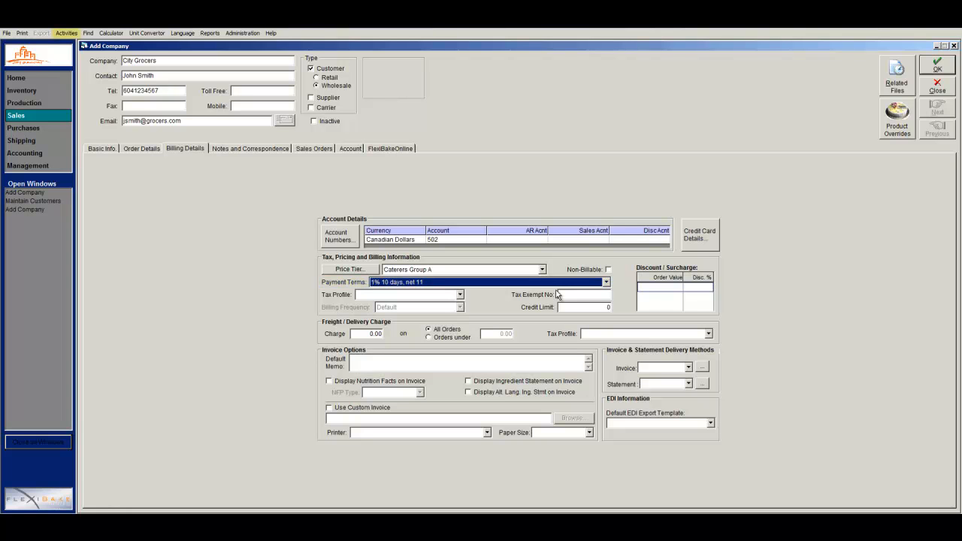
Create a 'Cash' payment term in Maintain Payment Terms, then return to the customer record.
{"action": "left_click", "coordinate": [66, 33]}
{"action": "mouse_move", "coordinate": [88, 88]}
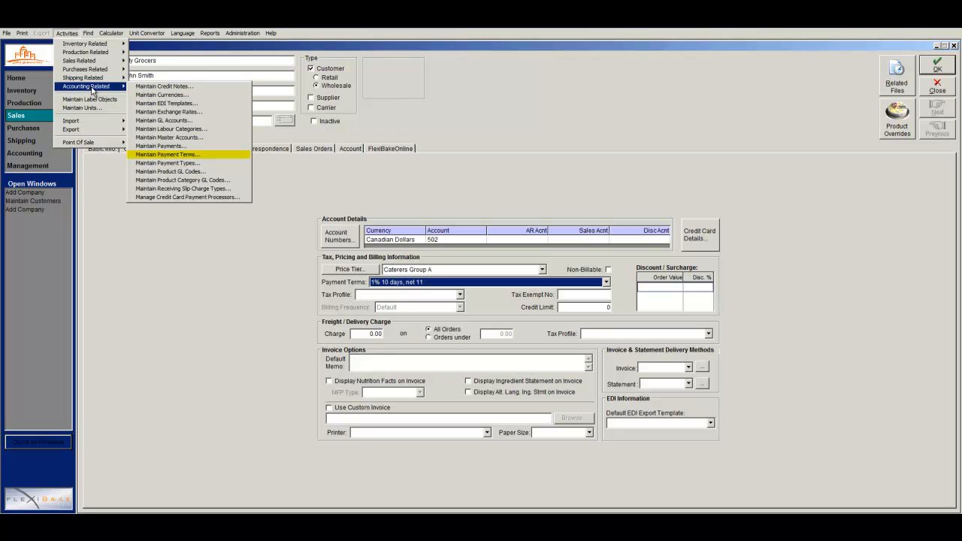
{"action": "left_click", "coordinate": [171, 155]}
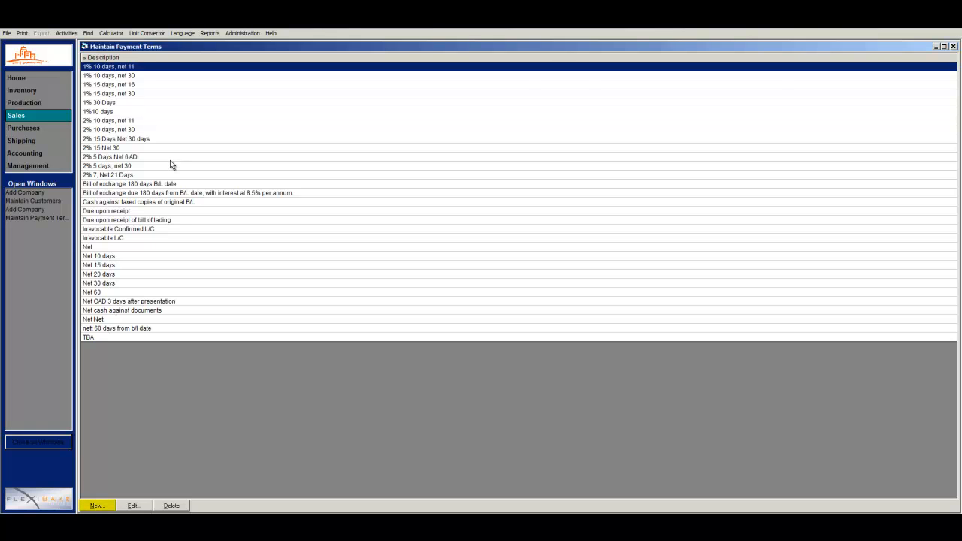
{"action": "left_click", "coordinate": [97, 505]}
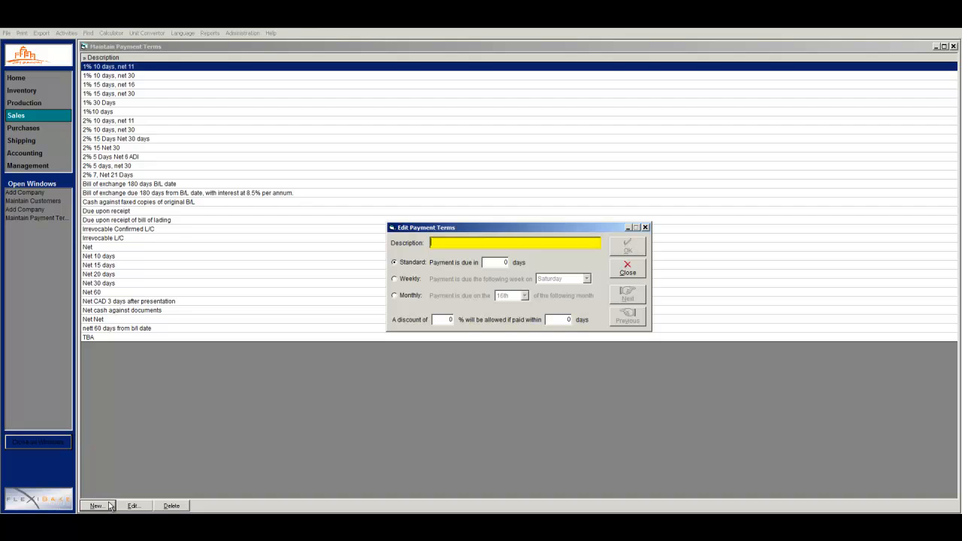
{"action": "type", "text": "Cash"}
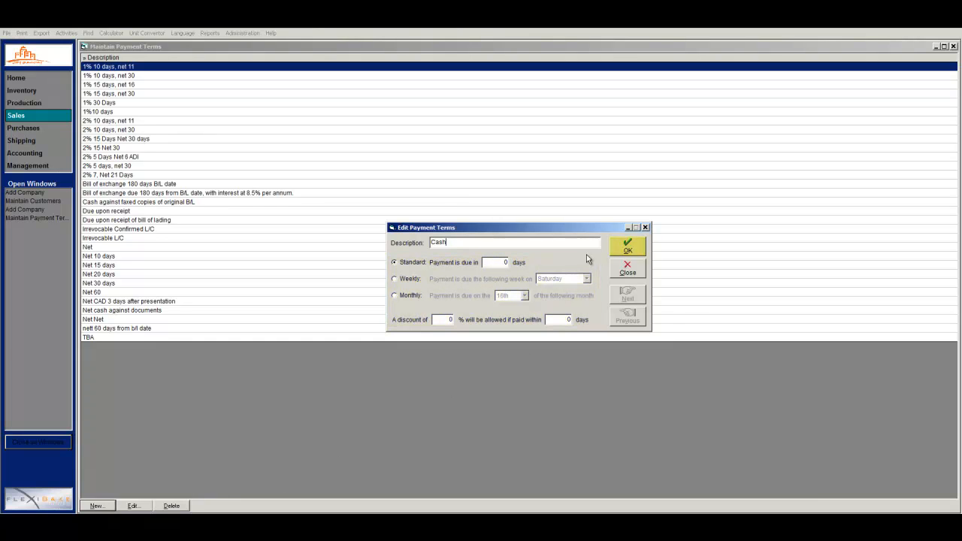
{"action": "left_click", "coordinate": [628, 246]}
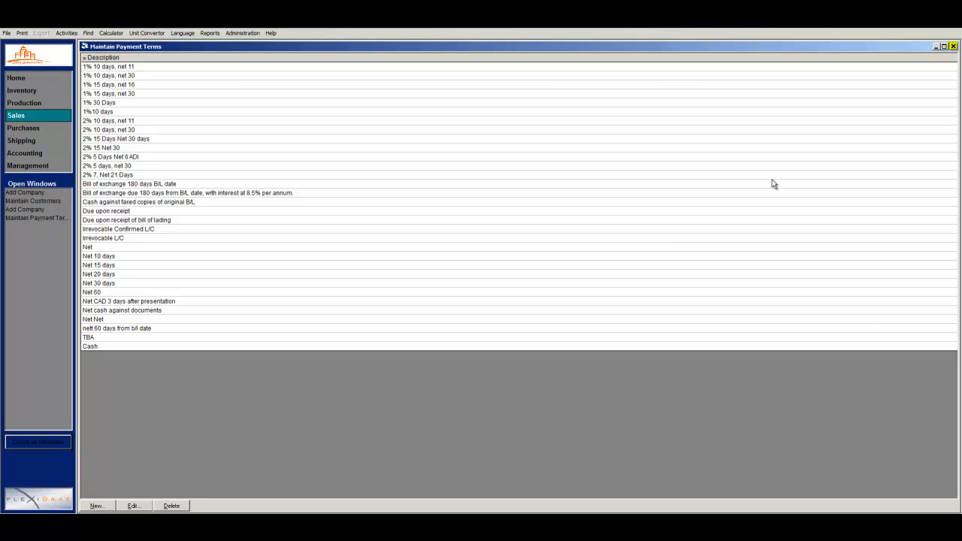
{"action": "left_click", "coordinate": [952, 46]}
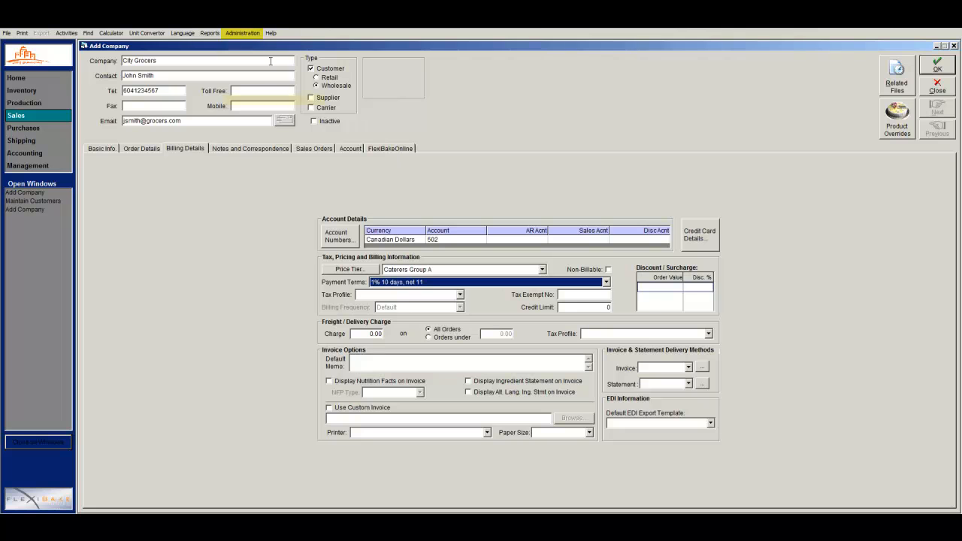
Create tax profile code HST, 'Harmonized Sales Tax', and load it in Maintain Sales Tax Profiles.
{"action": "left_click", "coordinate": [242, 35]}
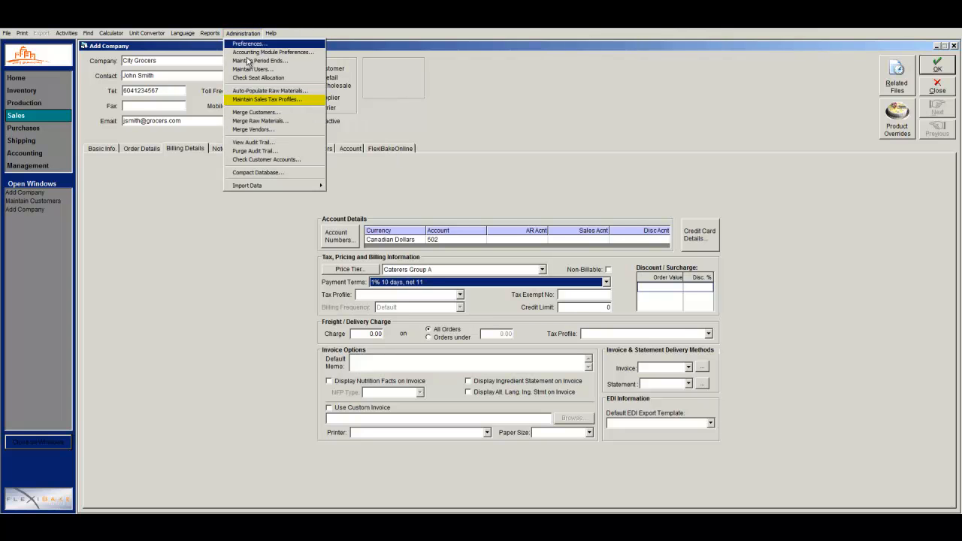
{"action": "left_click", "coordinate": [264, 99]}
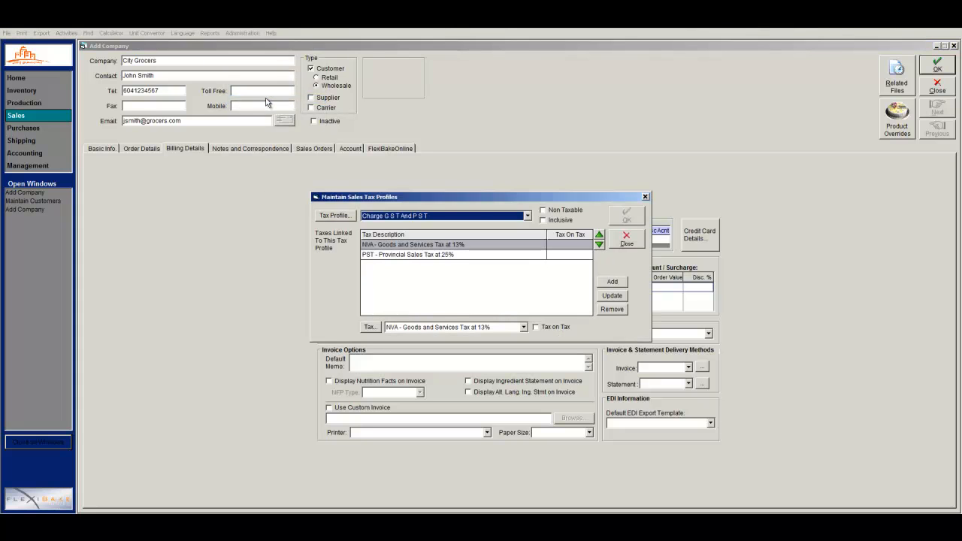
{"action": "left_click", "coordinate": [332, 216]}
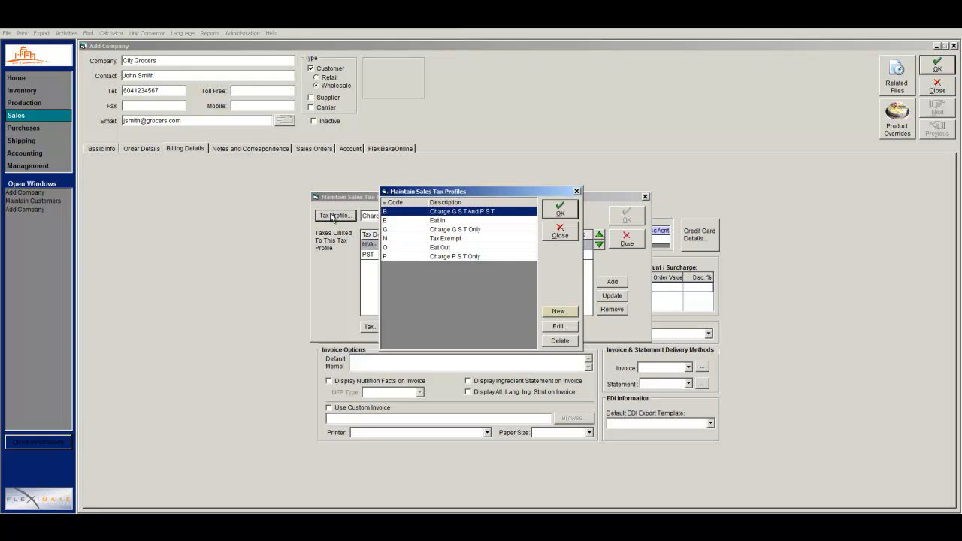
{"action": "left_click", "coordinate": [563, 311]}
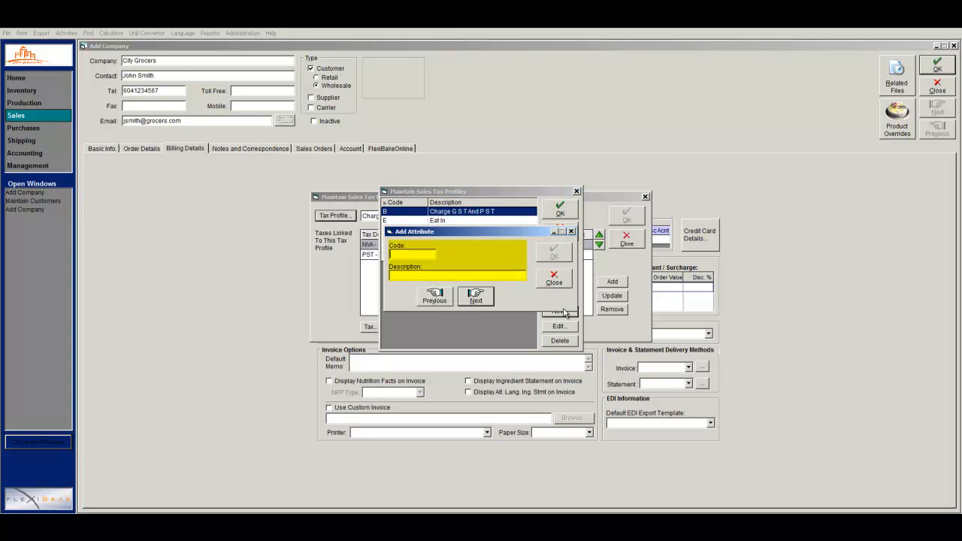
{"action": "type", "text": "H"}
{"action": "type", "text": "ST"}
{"action": "type", "text": "H"}
{"action": "type", "text": "armoni"}
{"action": "type", "text": "zed Sa"}
{"action": "type", "text": "les Tax"}
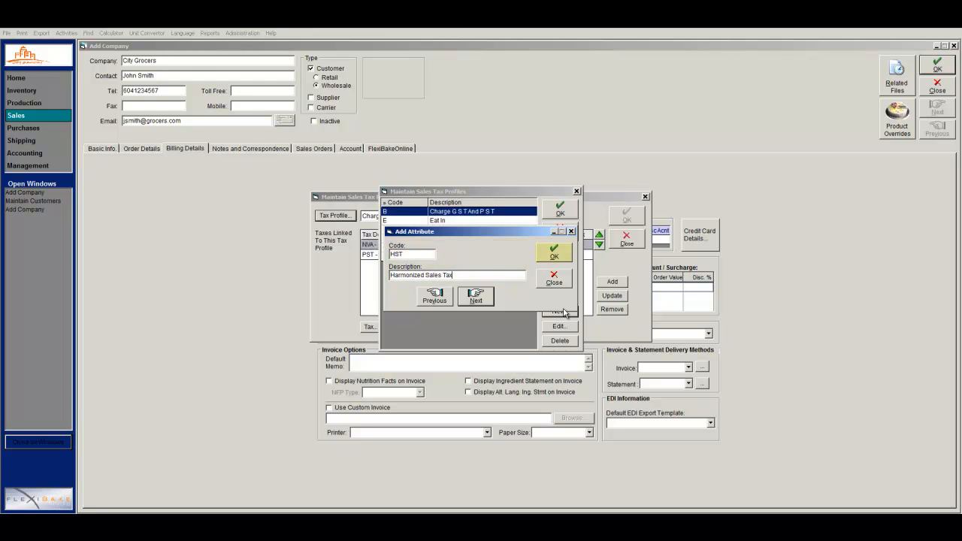
{"action": "left_click", "coordinate": [565, 258]}
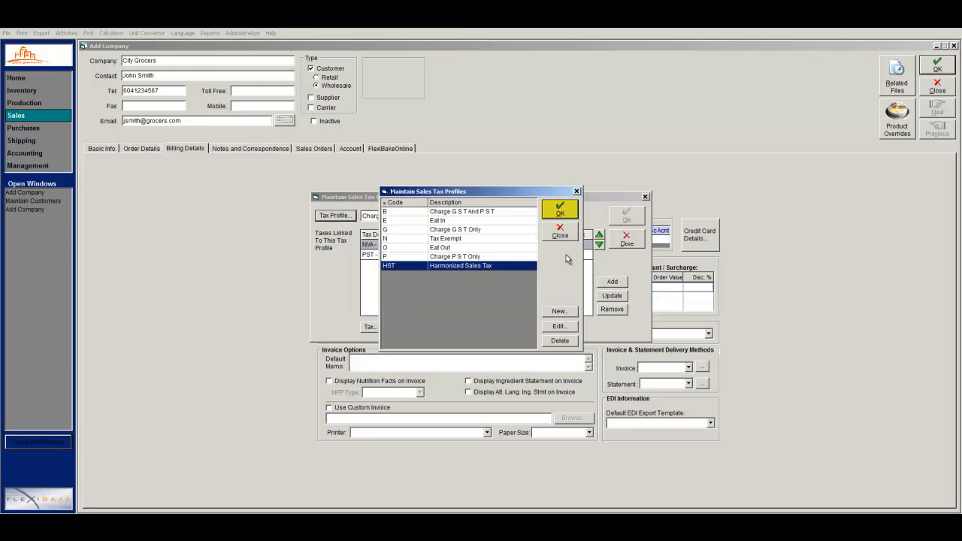
{"action": "left_click", "coordinate": [574, 215]}
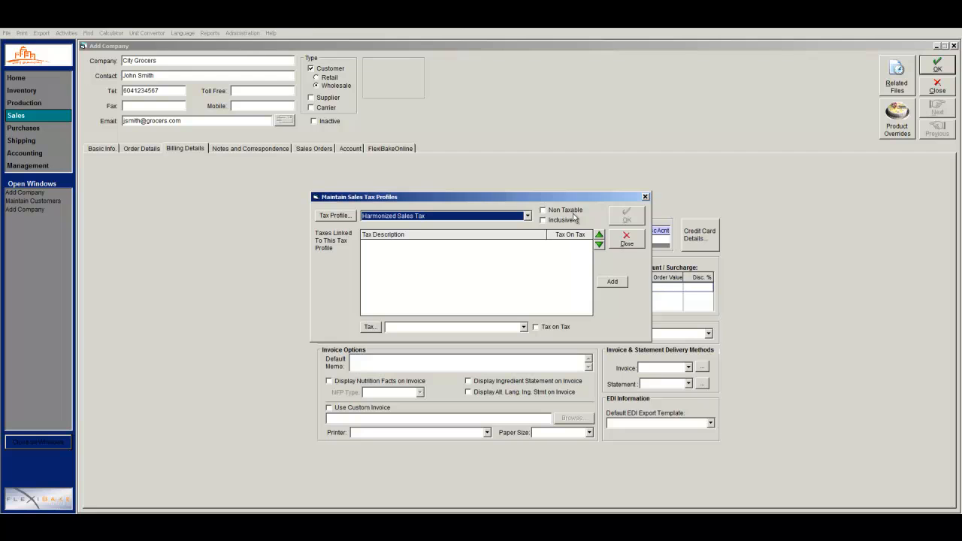
Add sales tax HST, 'Harmonized Sales Tax', at a 12% rate to the tax list.
{"action": "left_click", "coordinate": [381, 331]}
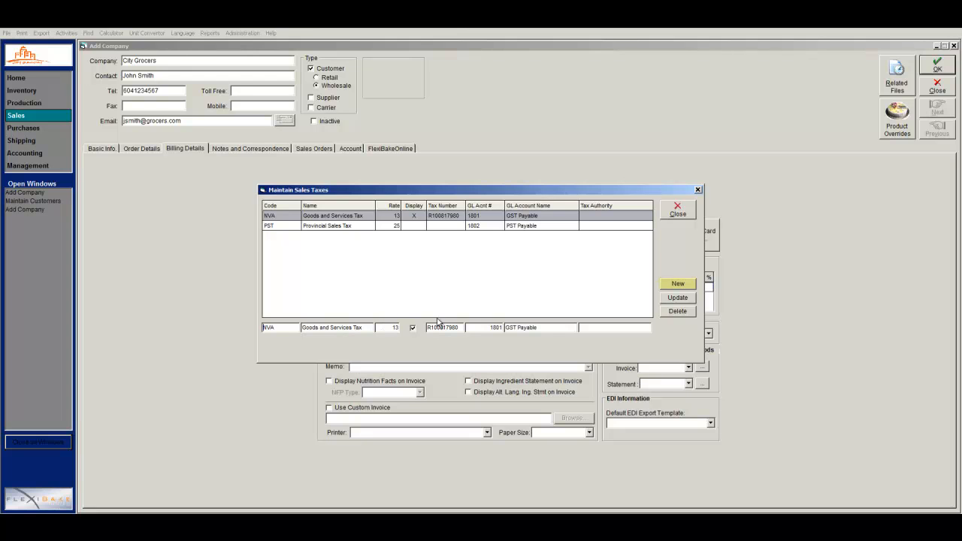
{"action": "left_click", "coordinate": [668, 288]}
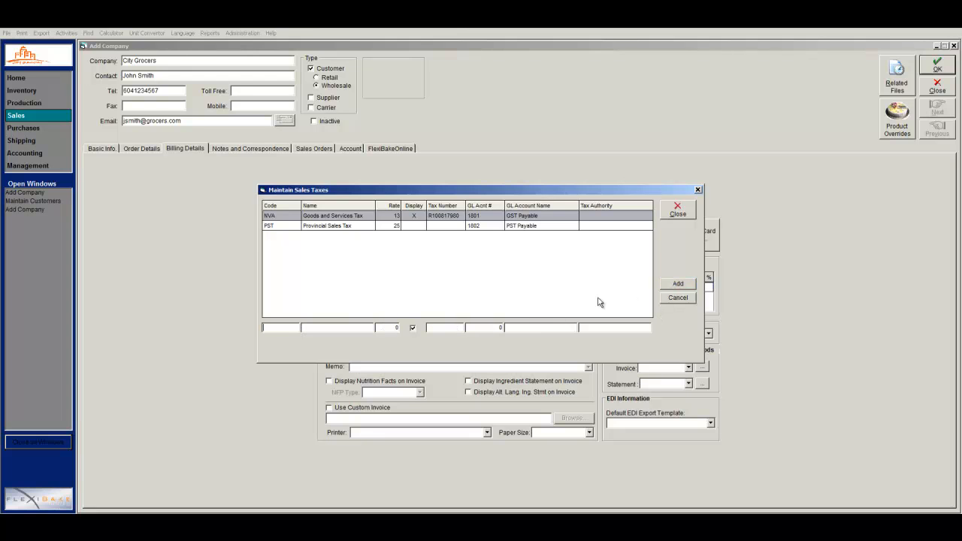
{"action": "left_click", "coordinate": [289, 328]}
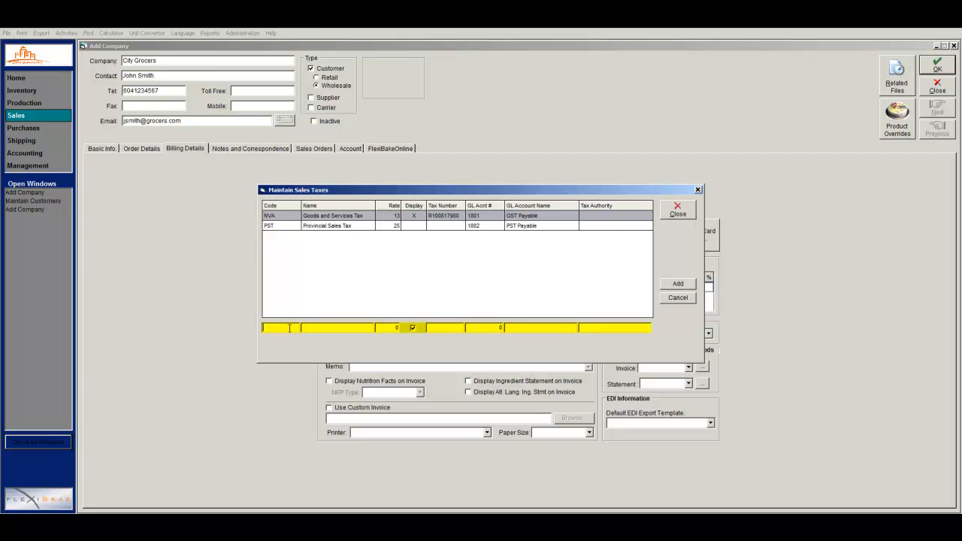
{"action": "type", "text": "HST"}
{"action": "type", "text": "Harmon"}
{"action": "type", "text": "ized Sa"}
{"action": "type", "text": "les Tax"}
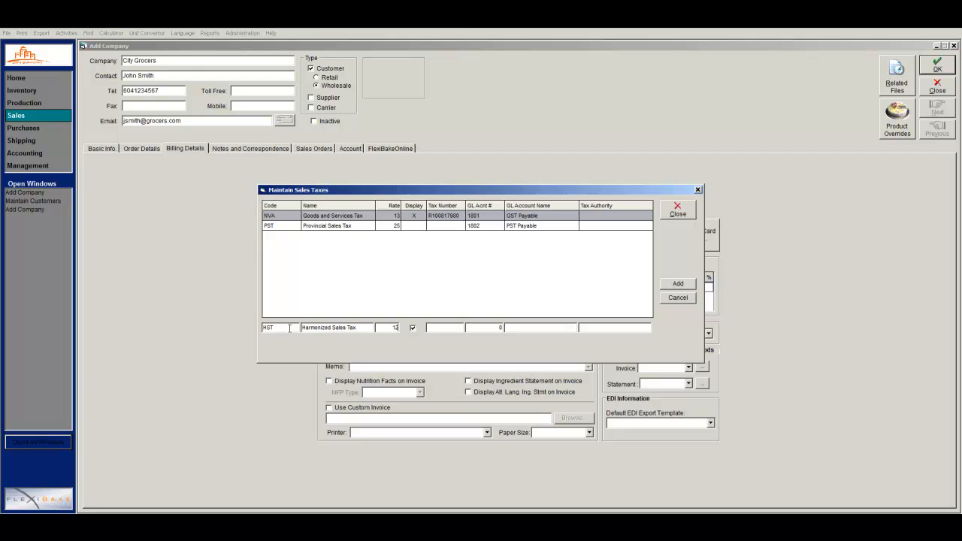
{"action": "left_click", "coordinate": [674, 286]}
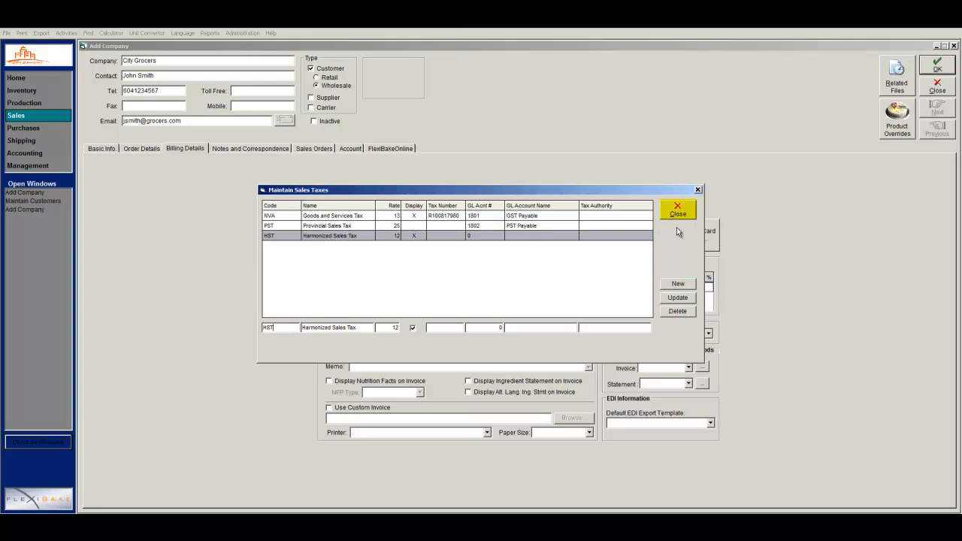
Link HST - Harmonized Sales Tax at 12% to the profile and close the sales tax windows.
{"action": "left_click", "coordinate": [677, 210]}
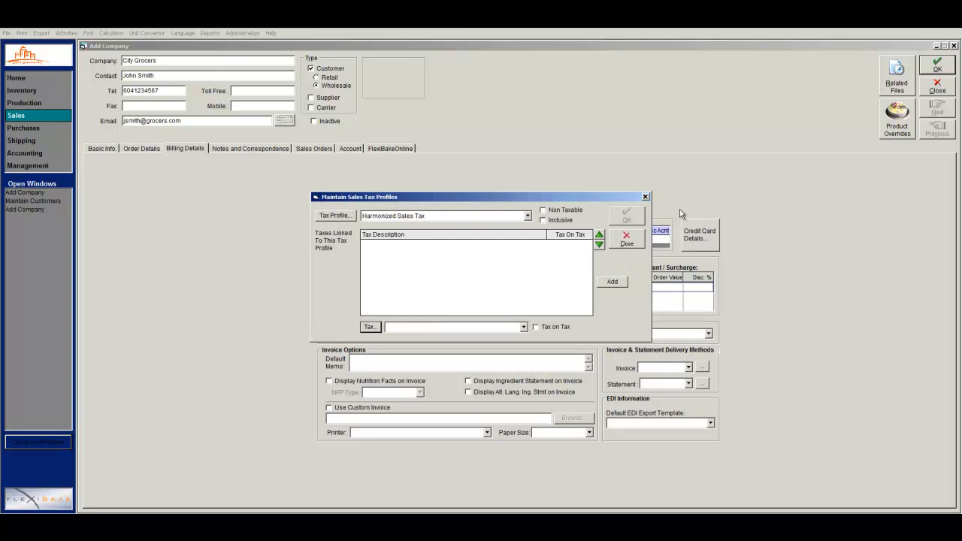
{"action": "left_click", "coordinate": [524, 327]}
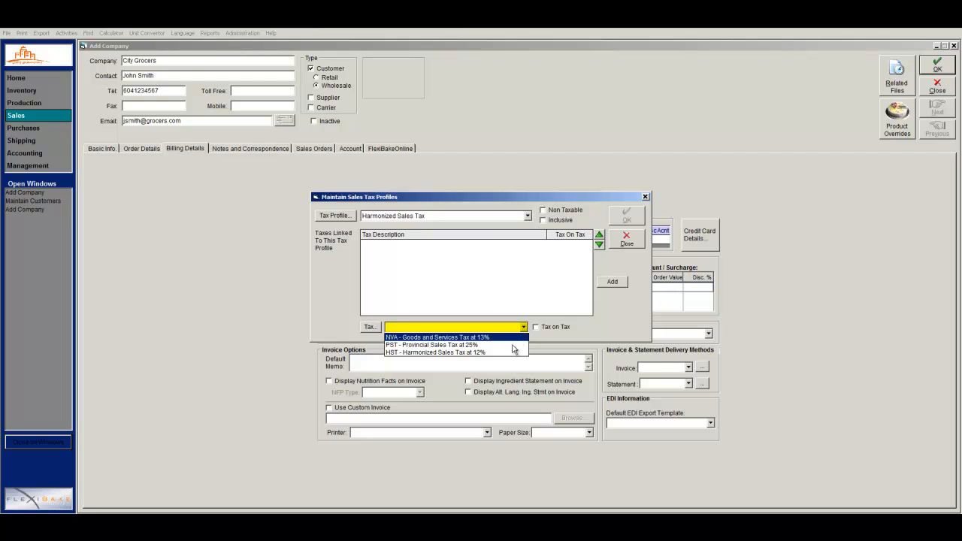
{"action": "left_click", "coordinate": [511, 351]}
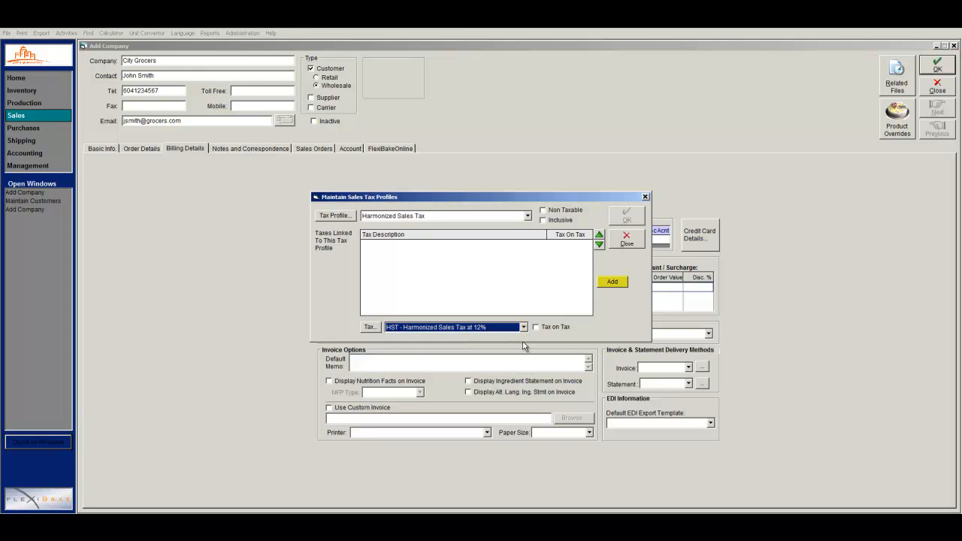
{"action": "left_click", "coordinate": [610, 283]}
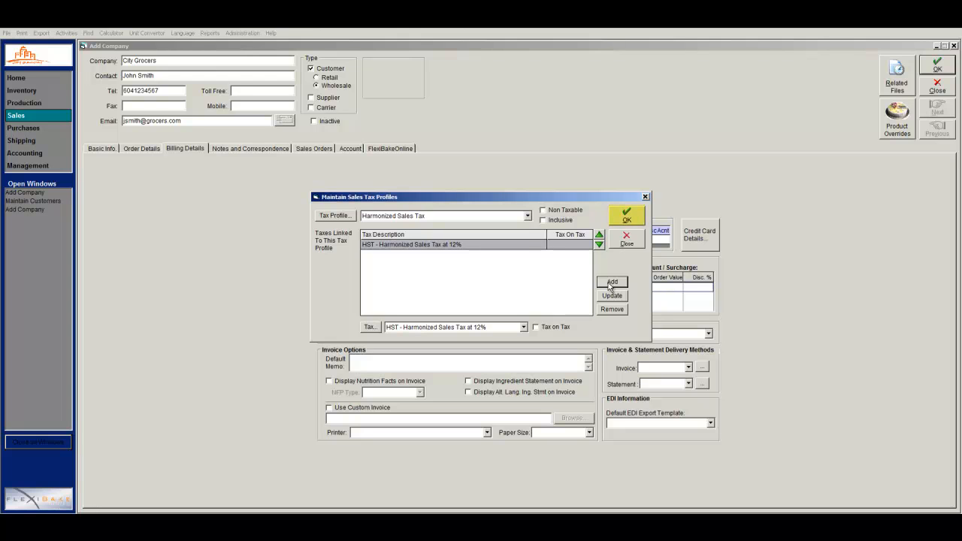
{"action": "left_click", "coordinate": [622, 223]}
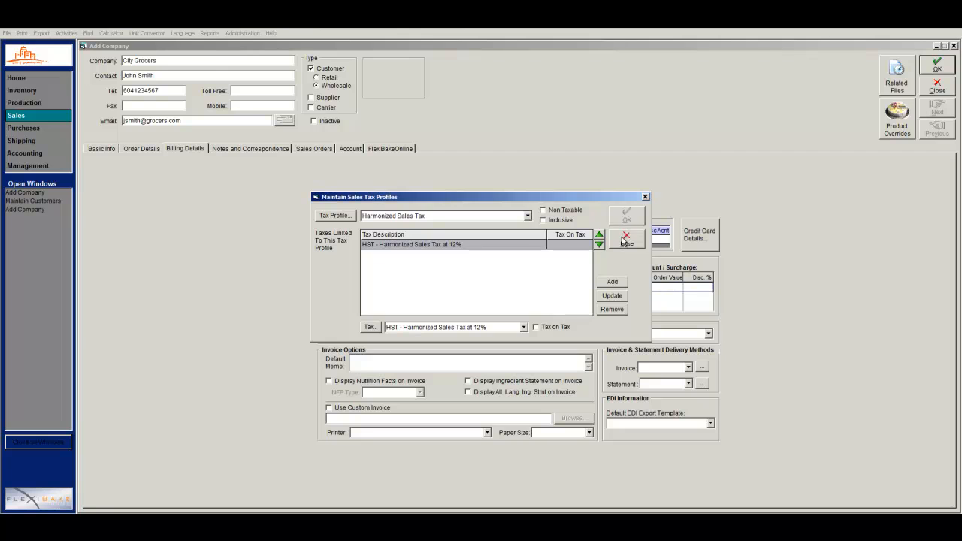
{"action": "left_click", "coordinate": [625, 239]}
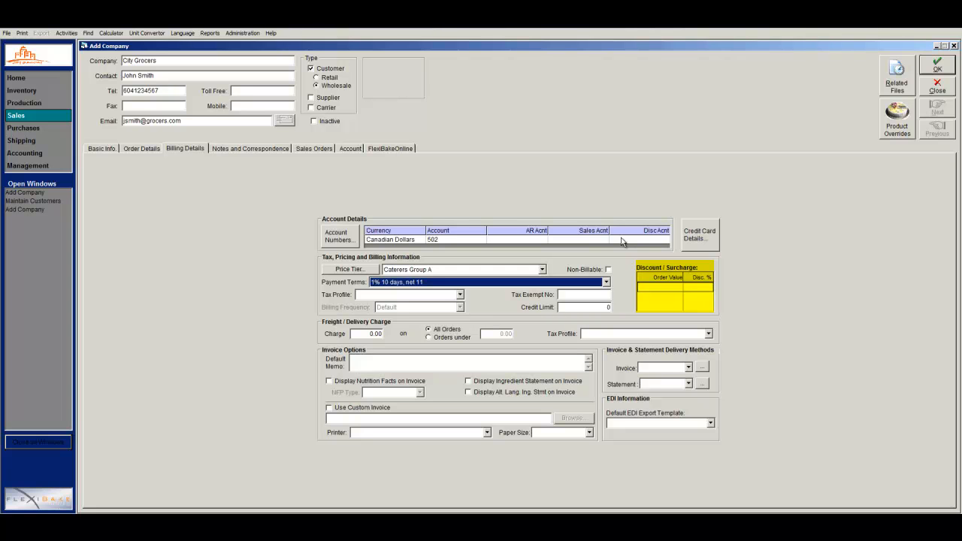
Enter discount tiers of 5% from order value 0.00 and 10% from 1,000.00.
{"action": "left_click", "coordinate": [653, 286]}
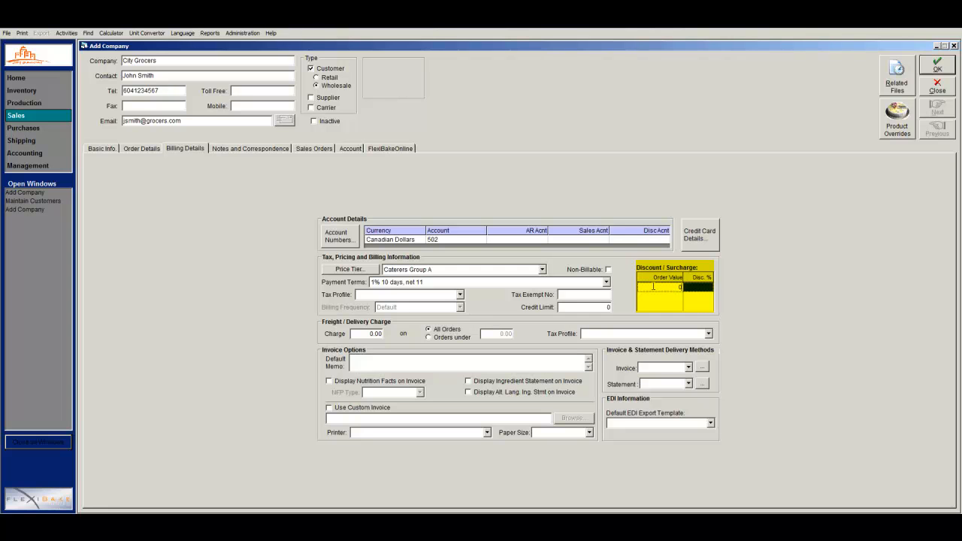
{"action": "left_click", "coordinate": [705, 286]}
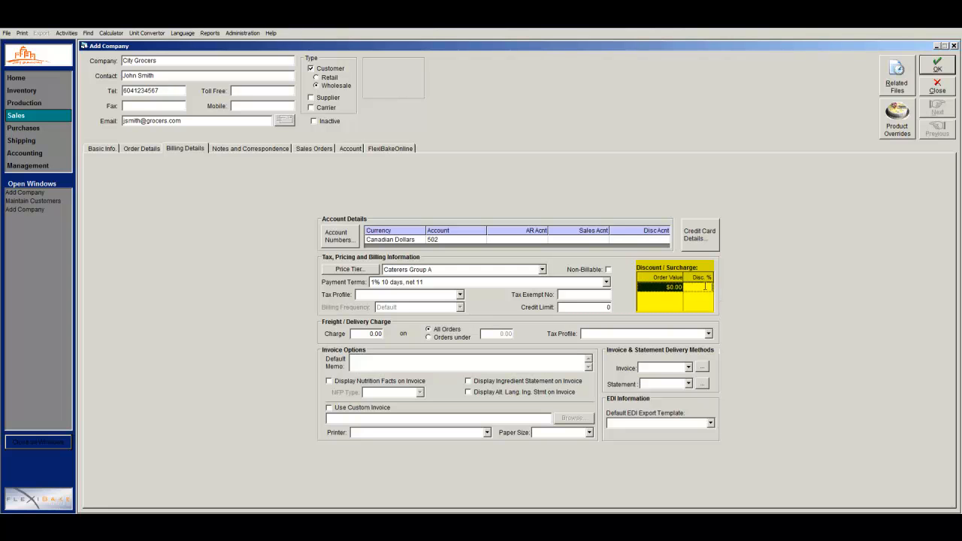
{"action": "type", "text": "5"}
{"action": "key", "text": "Return"}
{"action": "type", "text": "000"}
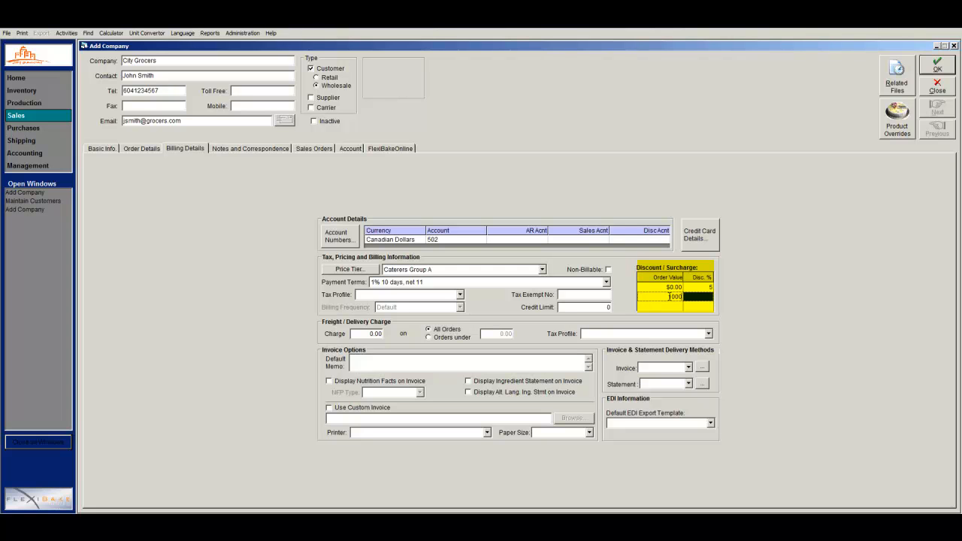
{"action": "left_click", "coordinate": [692, 297]}
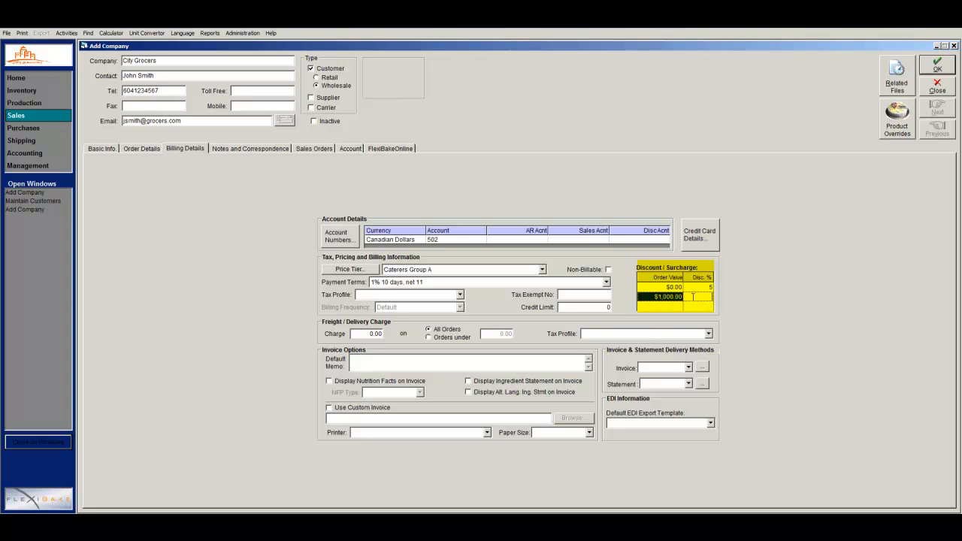
{"action": "type", "text": "10"}
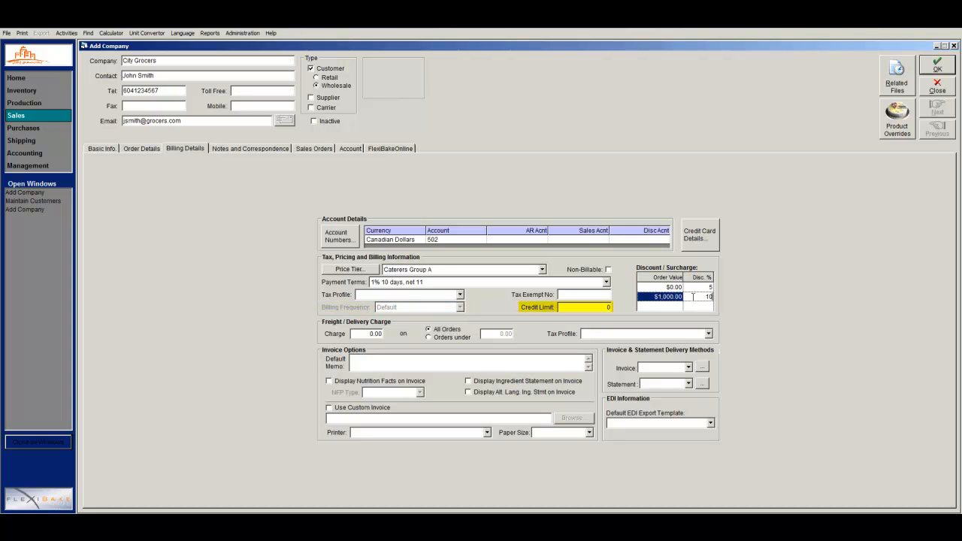
Set City Grocers' credit limit to 25000.00.
{"action": "left_click", "coordinate": [605, 307]}
{"action": "left_click_drag", "start_coordinate": [649, 310], "coordinate": [648, 310]}
{"action": "type", "text": "25000"}
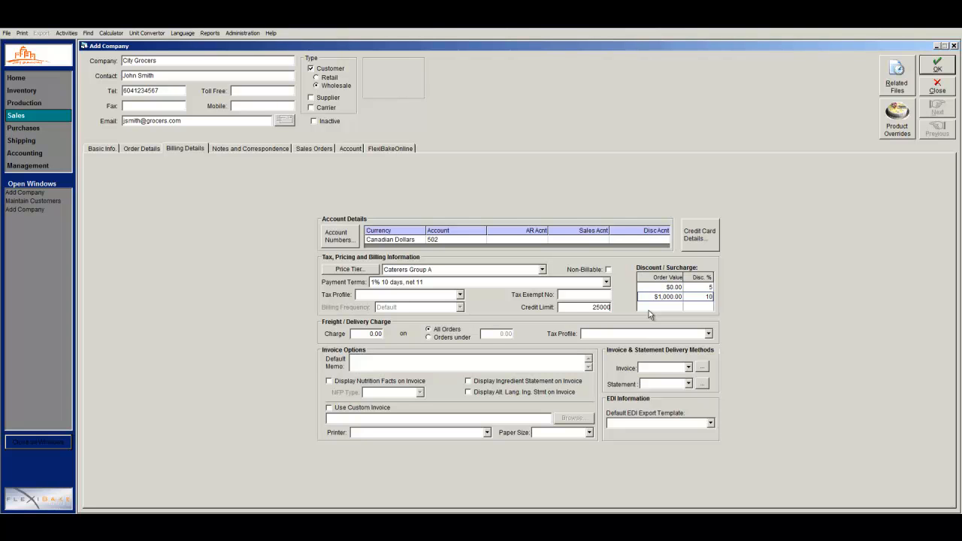
Add a 25.00 freight charge on orders under 200.00, taxed under B - Charge GST and PST.
{"action": "left_click", "coordinate": [363, 335]}
{"action": "type", "text": "25"}
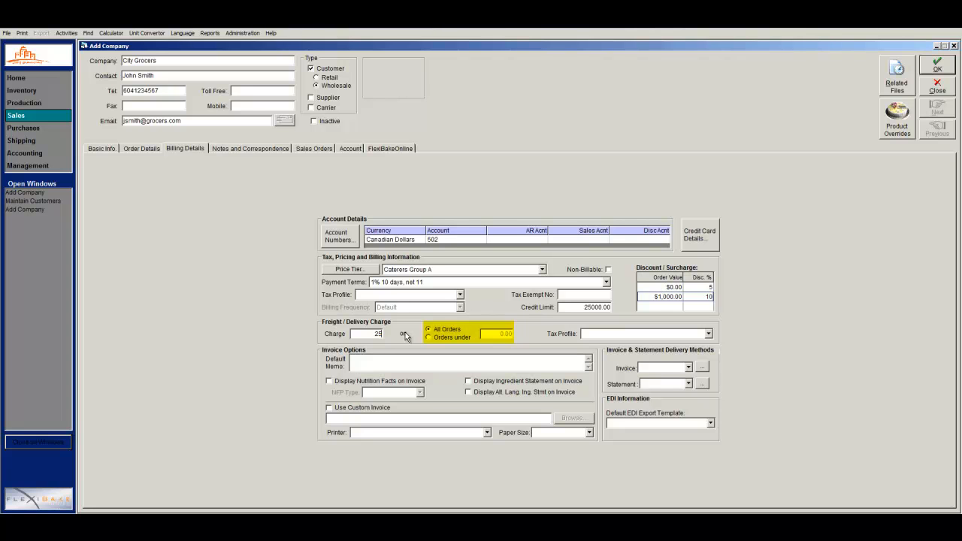
{"action": "left_click", "coordinate": [428, 337]}
{"action": "left_click_drag", "start_coordinate": [498, 333], "coordinate": [570, 332]}
{"action": "type", "text": "200"}
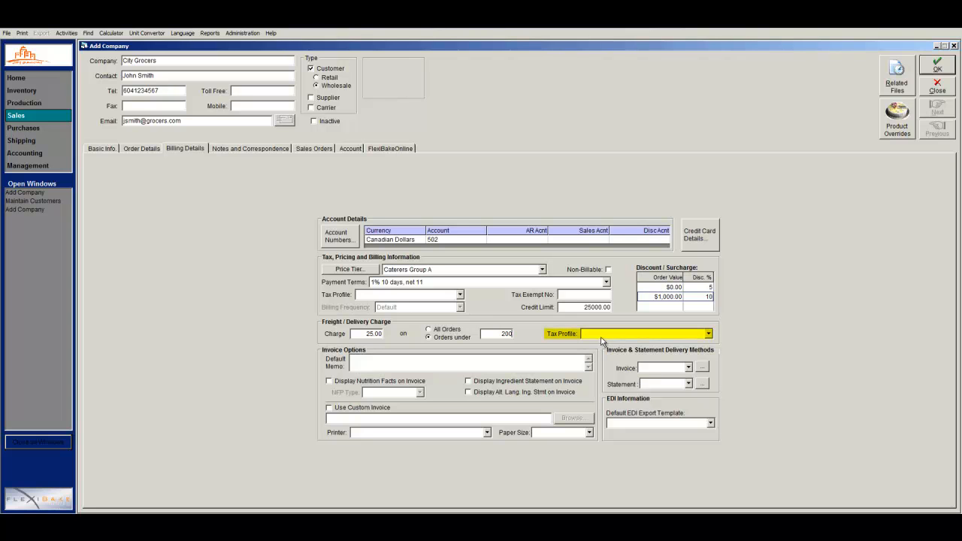
{"action": "left_click", "coordinate": [606, 337]}
{"action": "left_click", "coordinate": [605, 344]}
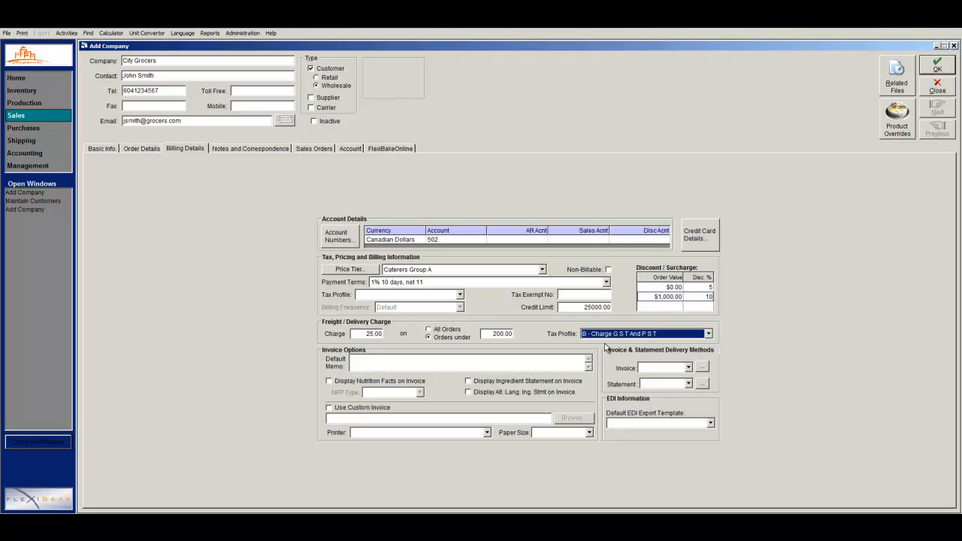
Set the default invoice memo to 'Thanks for your business!'.
{"action": "left_click", "coordinate": [541, 367]}
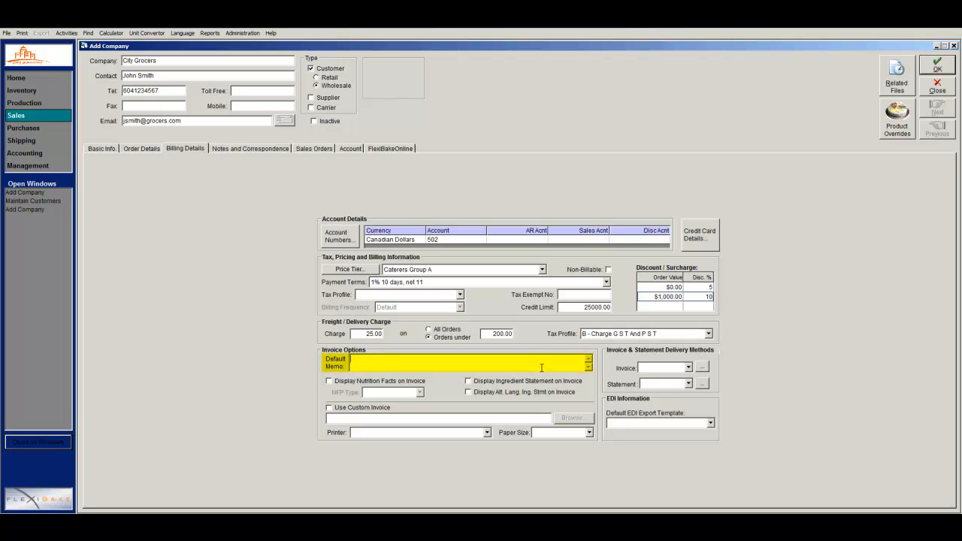
{"action": "type", "text": "Thanks for your business!"}
{"action": "key", "text": "Tab"}
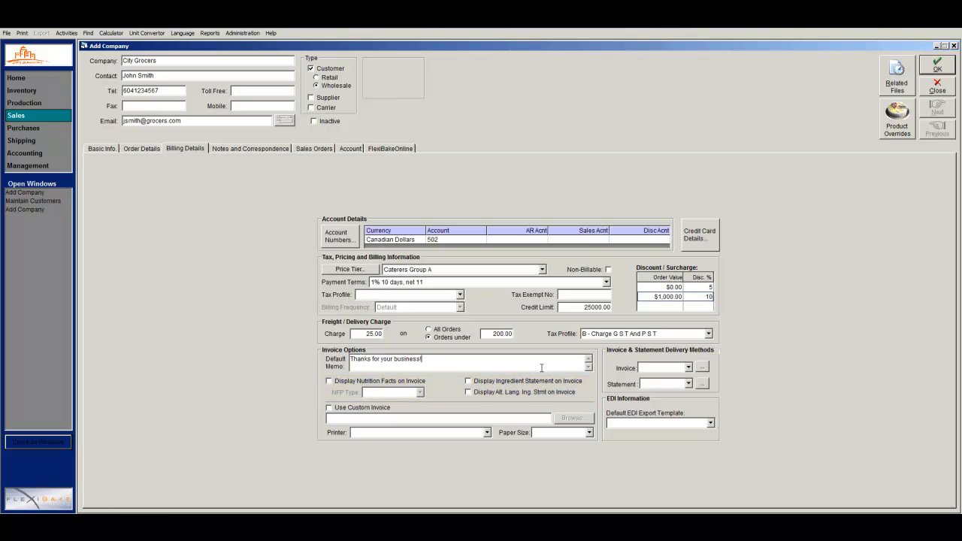
Show Canada-format nutrition facts on invoices, then begin choosing the invoice delivery method.
{"action": "left_click", "coordinate": [329, 382]}
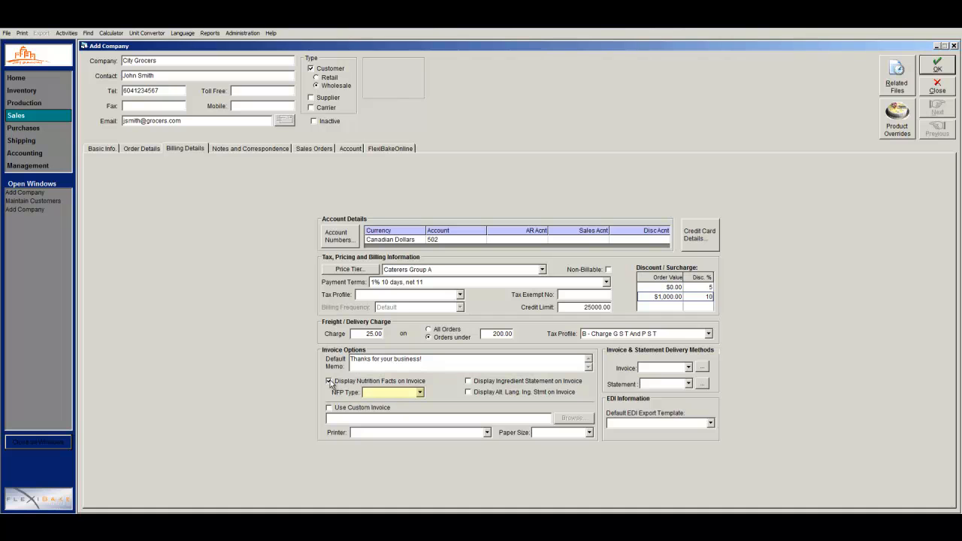
{"action": "left_click", "coordinate": [374, 394]}
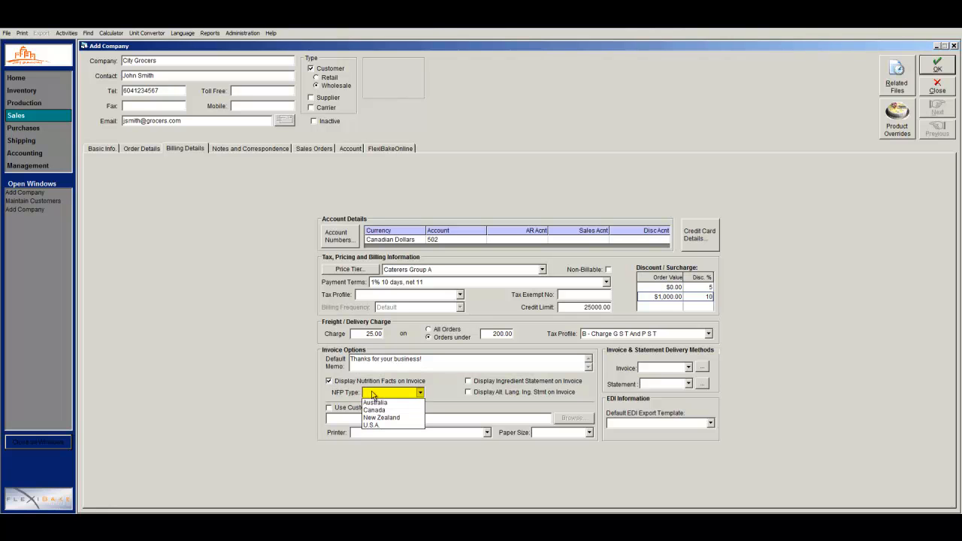
{"action": "left_click", "coordinate": [378, 410]}
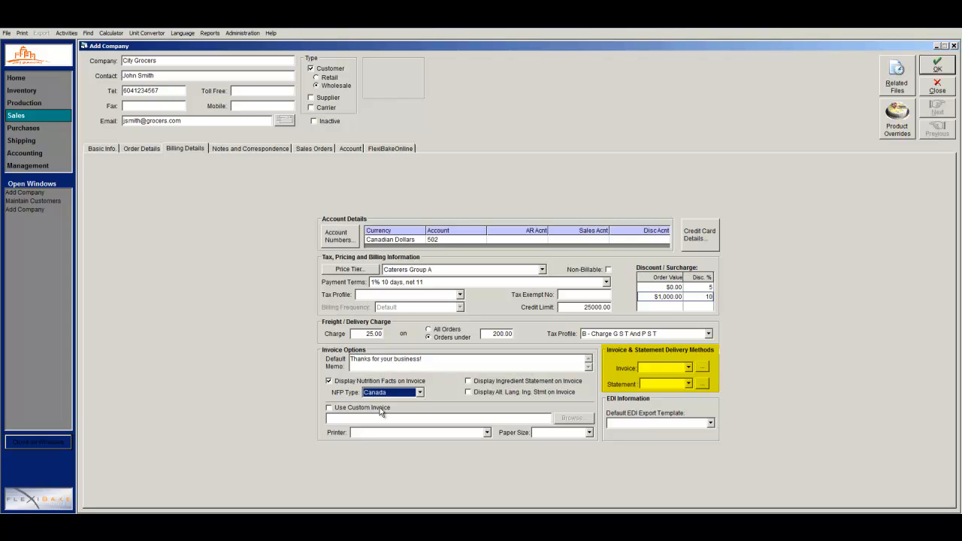
{"action": "left_click", "coordinate": [651, 368]}
Deliver invoices by EMAIL and statements by MAIL, then view Notes and Correspondence.
{"action": "left_click", "coordinate": [656, 385]}
{"action": "left_click", "coordinate": [656, 385]}
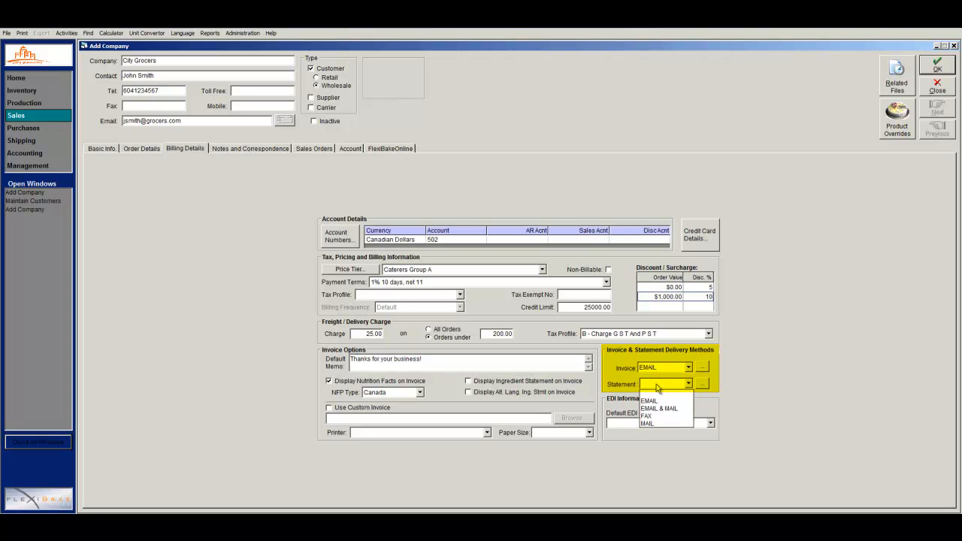
{"action": "left_click", "coordinate": [653, 423]}
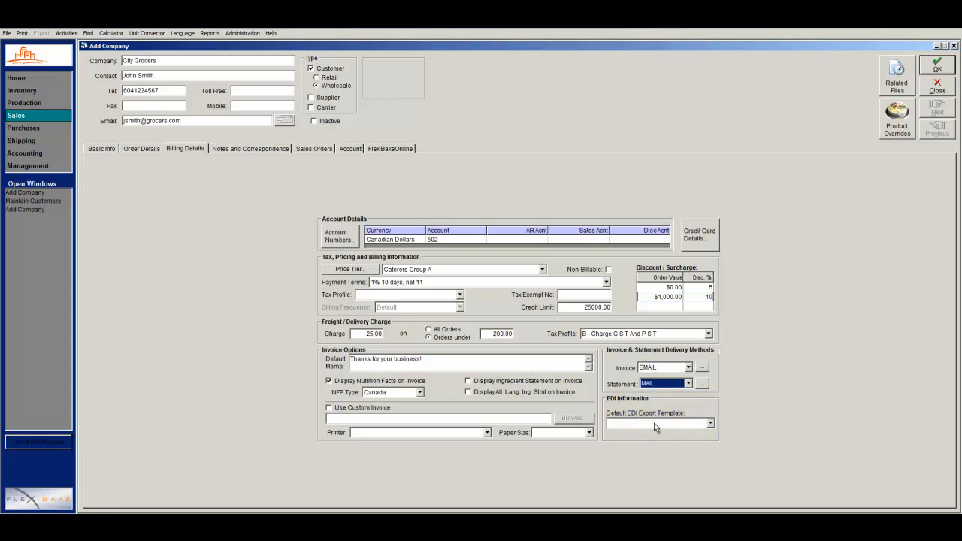
{"action": "left_click", "coordinate": [272, 149]}
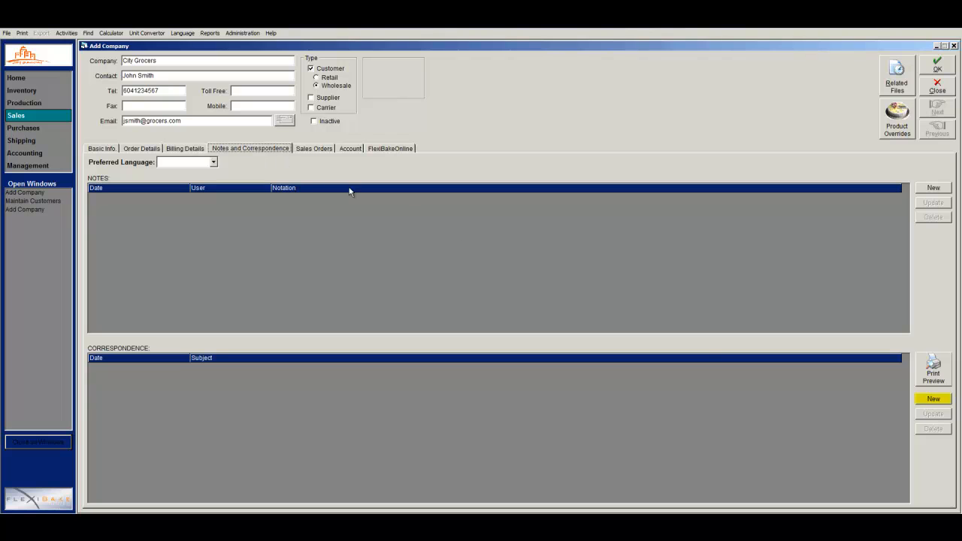
{"action": "left_click", "coordinate": [919, 398]}
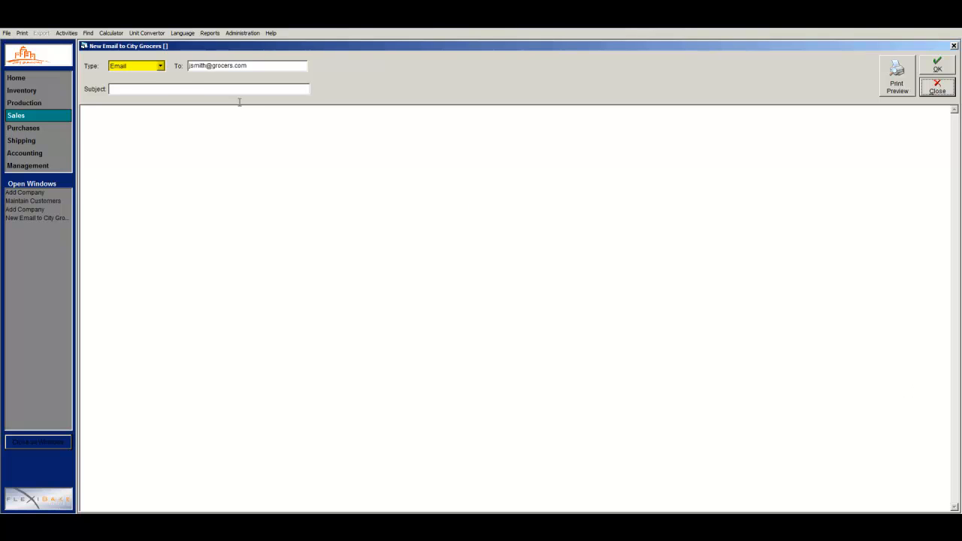
{"action": "left_click", "coordinate": [160, 66]}
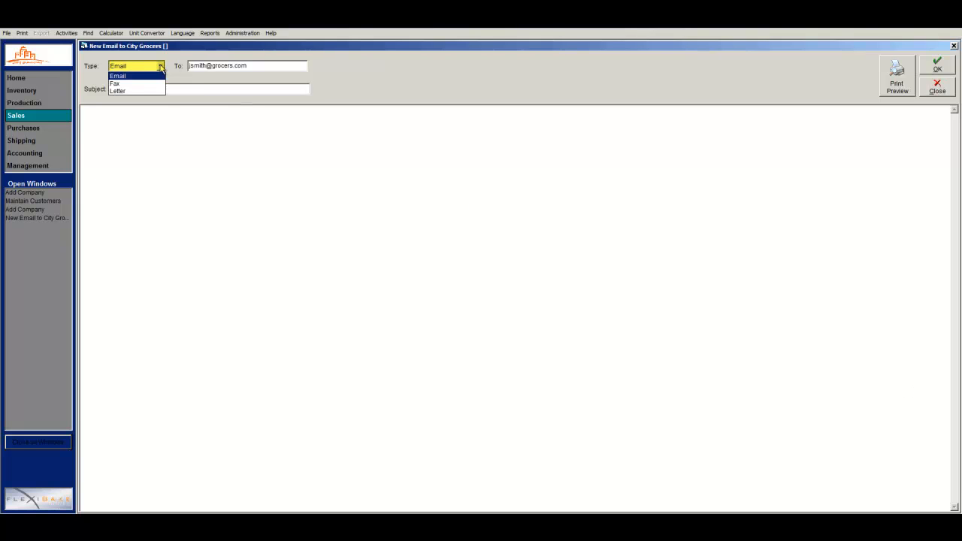
{"action": "left_click", "coordinate": [160, 66]}
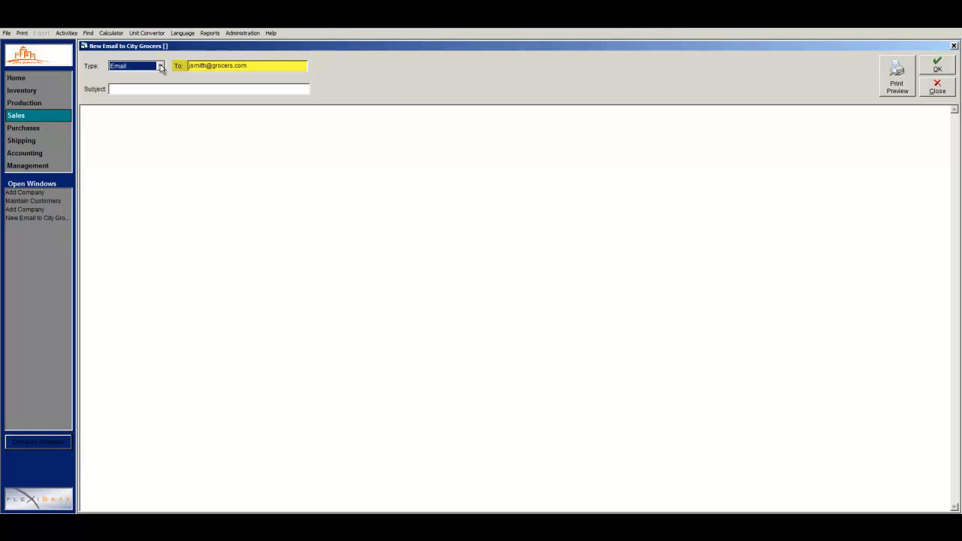
{"action": "key", "text": "Tab"}
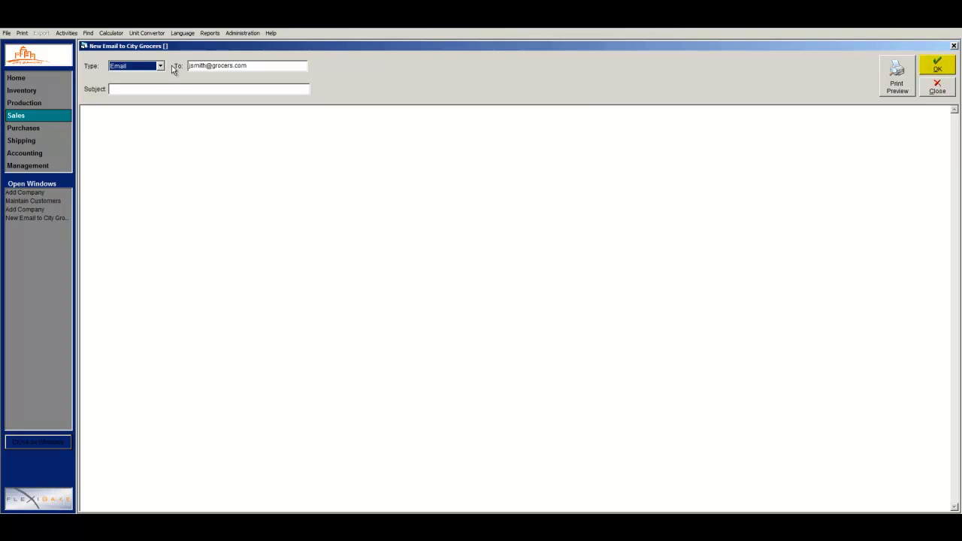
{"action": "left_click", "coordinate": [930, 90]}
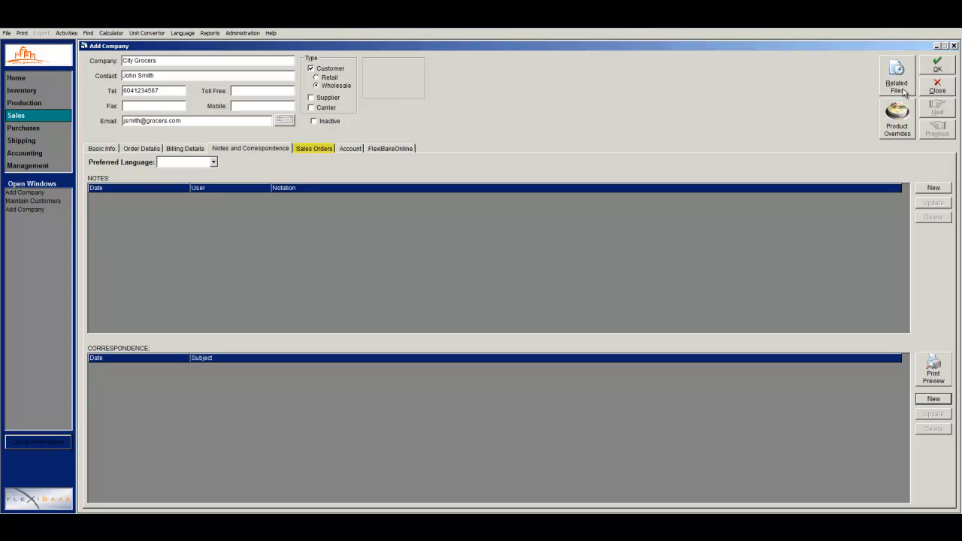
Move from Sales Orders to the Account tab to see City Grocers' transactions.
{"action": "left_click", "coordinate": [328, 149]}
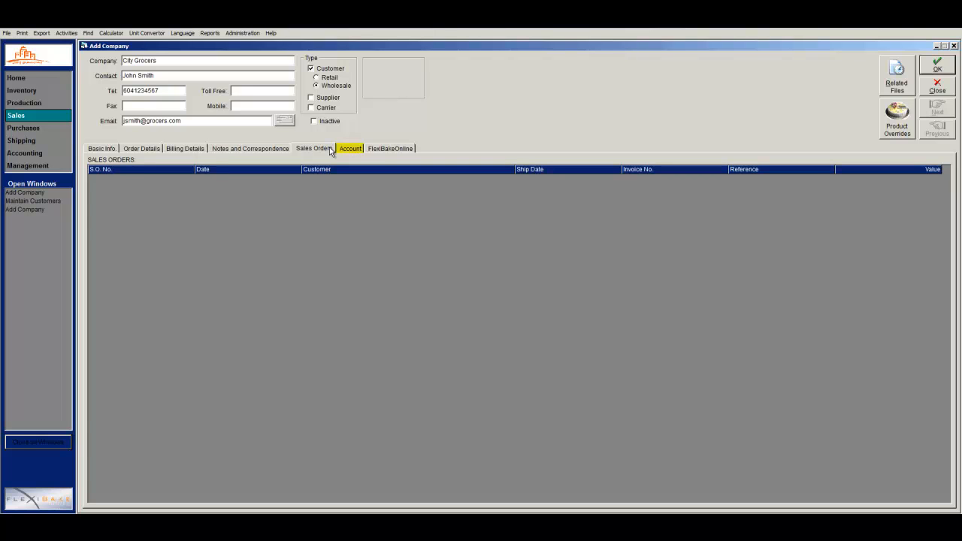
{"action": "left_click", "coordinate": [347, 149]}
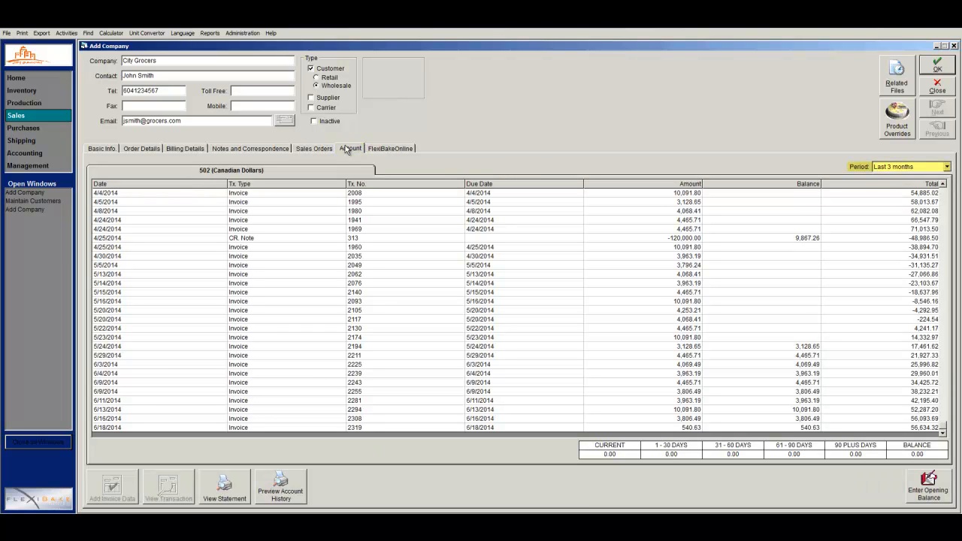
Set the account period to Last Year and start an opening balance entry.
{"action": "left_click", "coordinate": [882, 167]}
{"action": "left_click", "coordinate": [888, 192]}
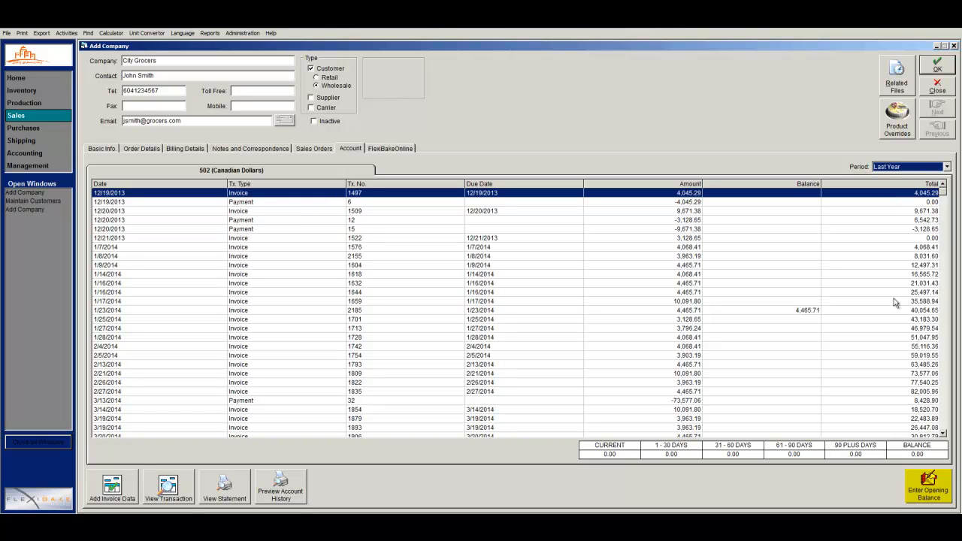
{"action": "left_click", "coordinate": [919, 481]}
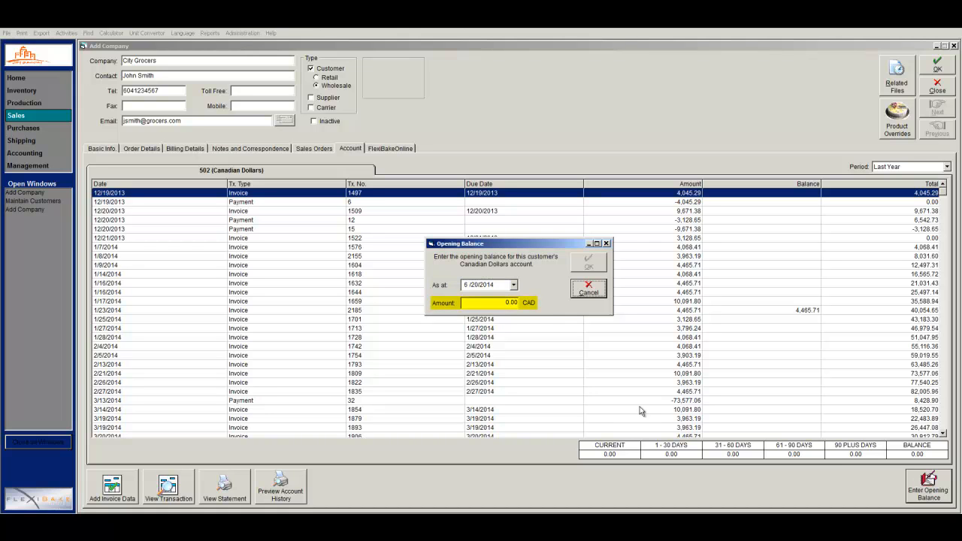
Enter a 2000 CAD opening balance dated 6/20/2014 and confirm it.
{"action": "left_click", "coordinate": [509, 302]}
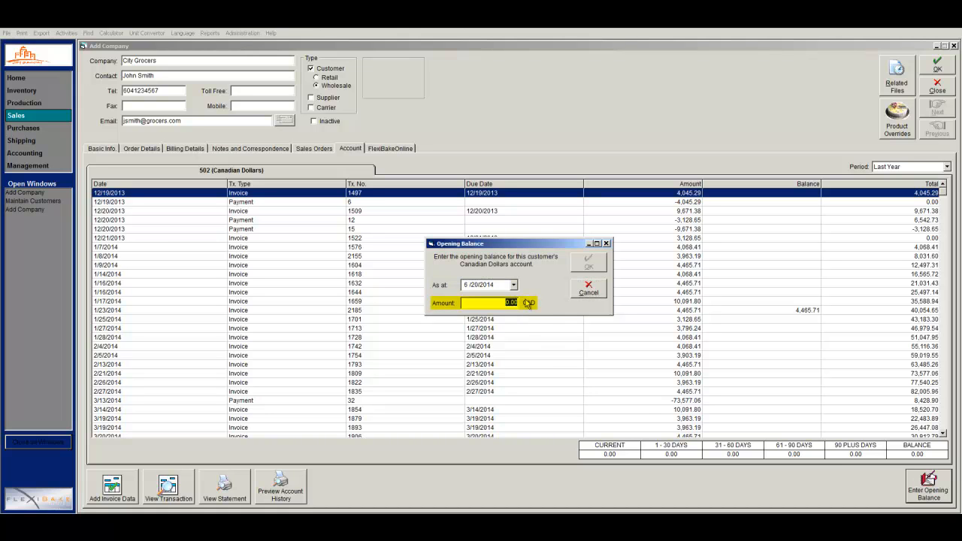
{"action": "type", "text": "2000"}
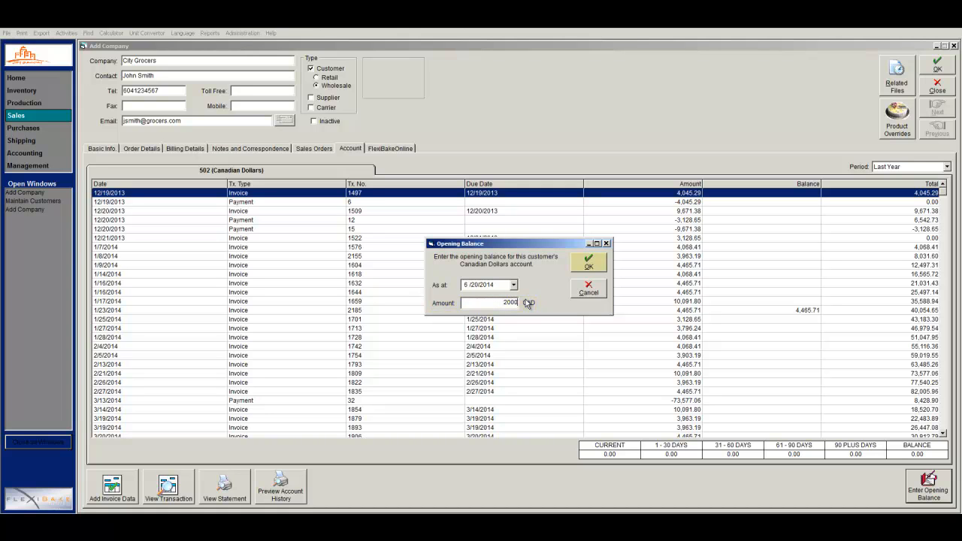
{"action": "left_click", "coordinate": [586, 262]}
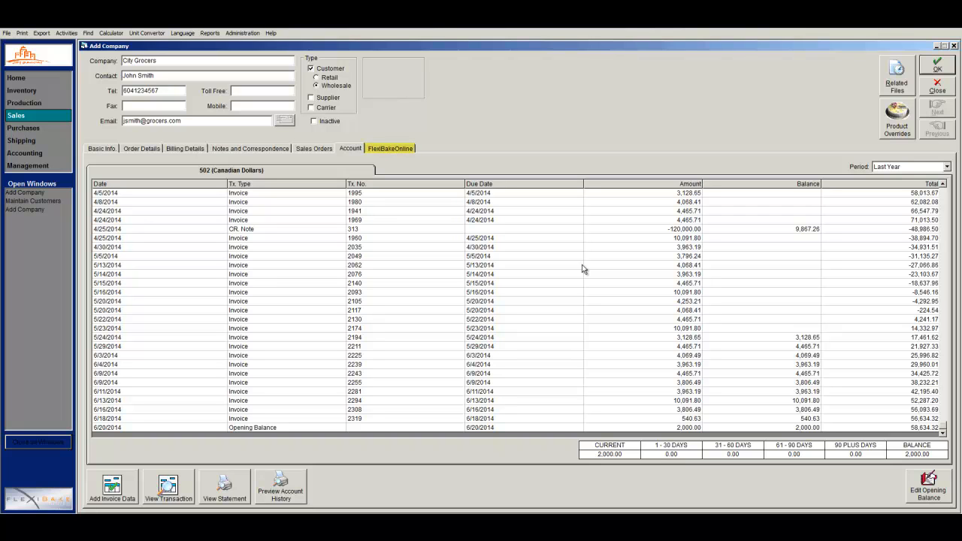
On the FlexiBakeOnline tab, enter the customer's online user ID and contact e-mail address.
{"action": "left_click", "coordinate": [389, 150]}
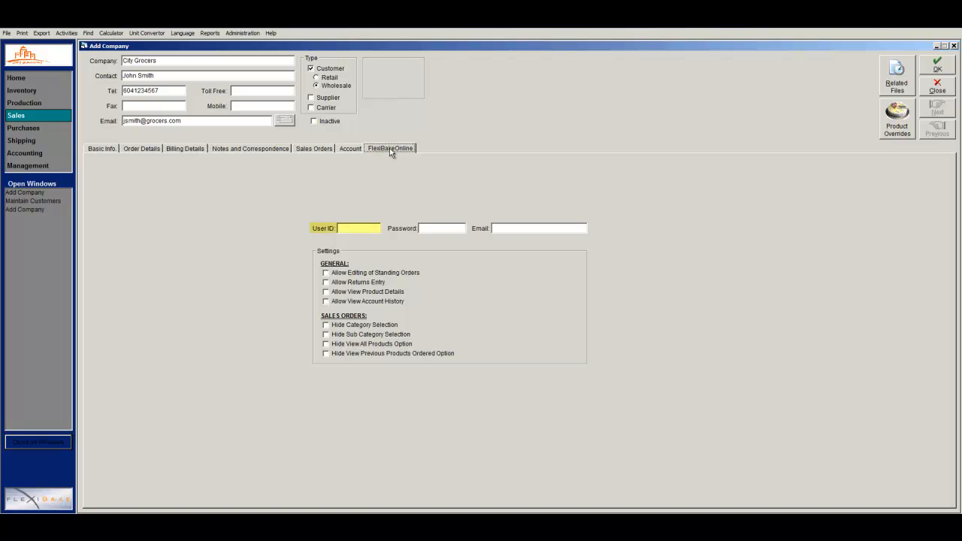
{"action": "left_click", "coordinate": [372, 228]}
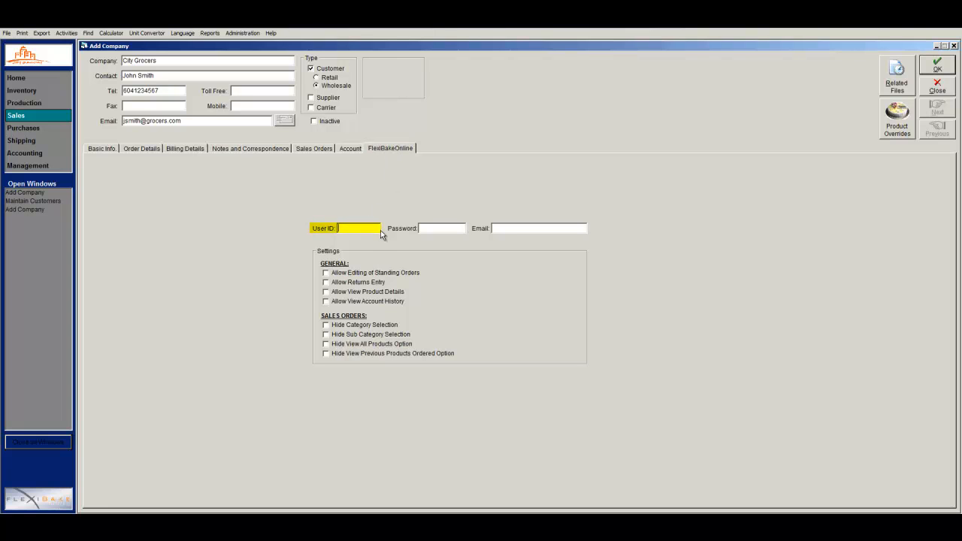
{"action": "type", "text": "jsmith"}
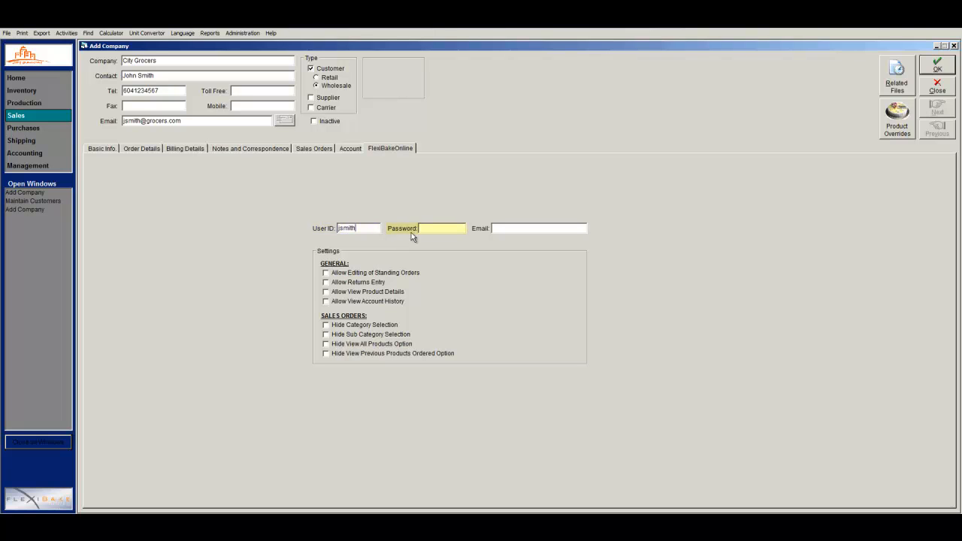
{"action": "type", "text": "drocers"}
{"action": "left_click", "coordinate": [503, 229]}
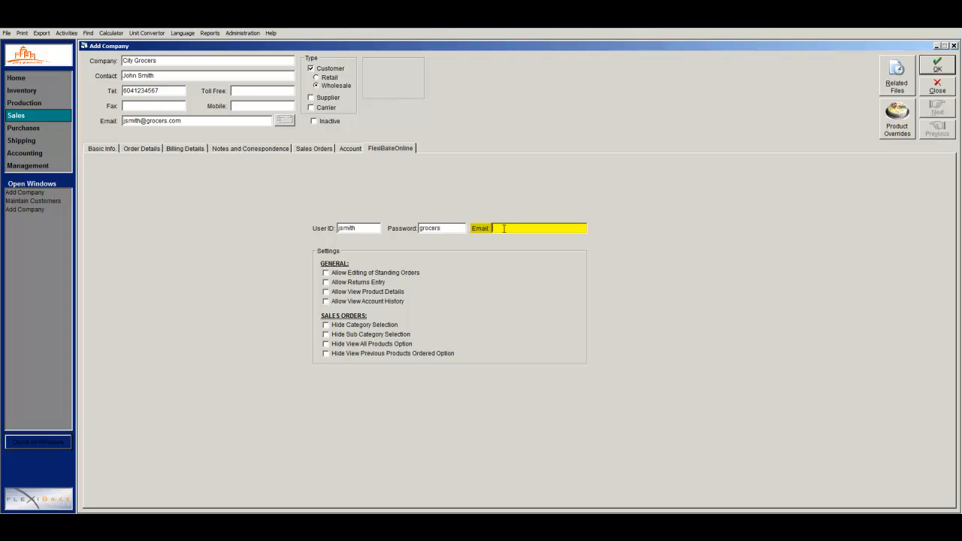
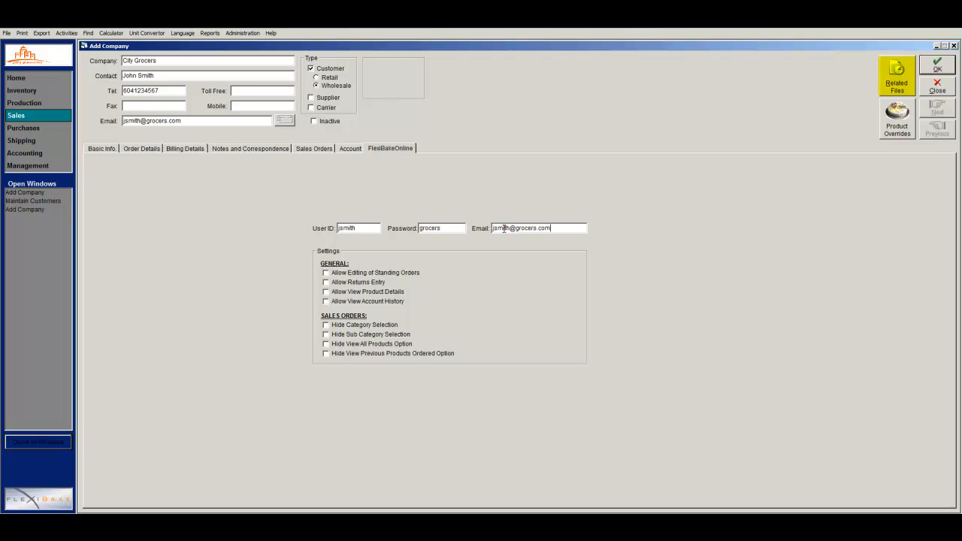
Attach S:\LOGO.BMP as a related file described 'logo' and close Related Files.
{"action": "left_click", "coordinate": [894, 89]}
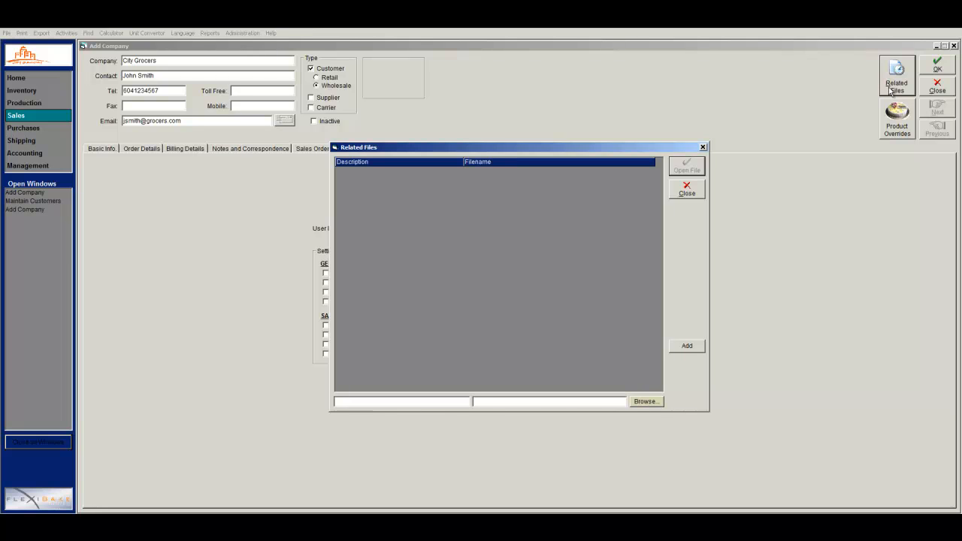
{"action": "left_click", "coordinate": [645, 402]}
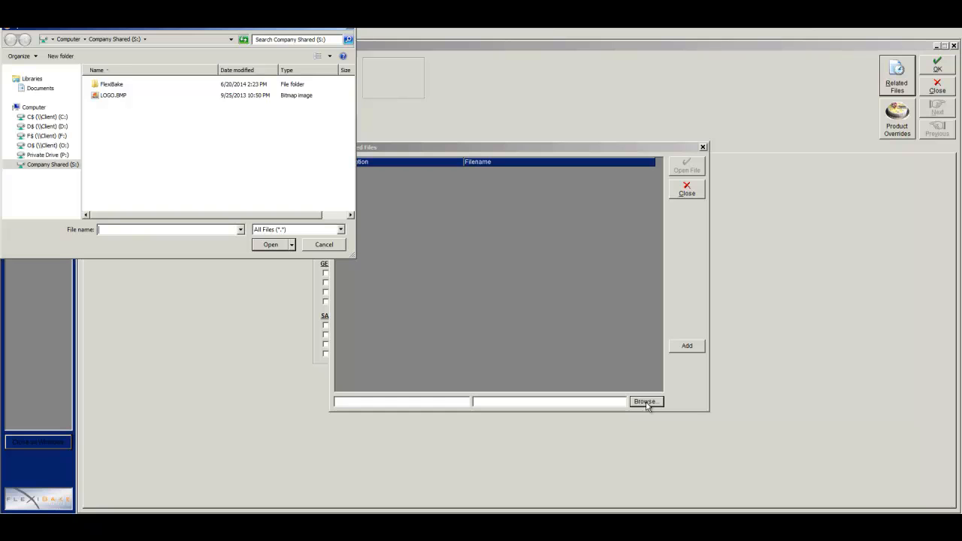
{"action": "double_click", "coordinate": [172, 96]}
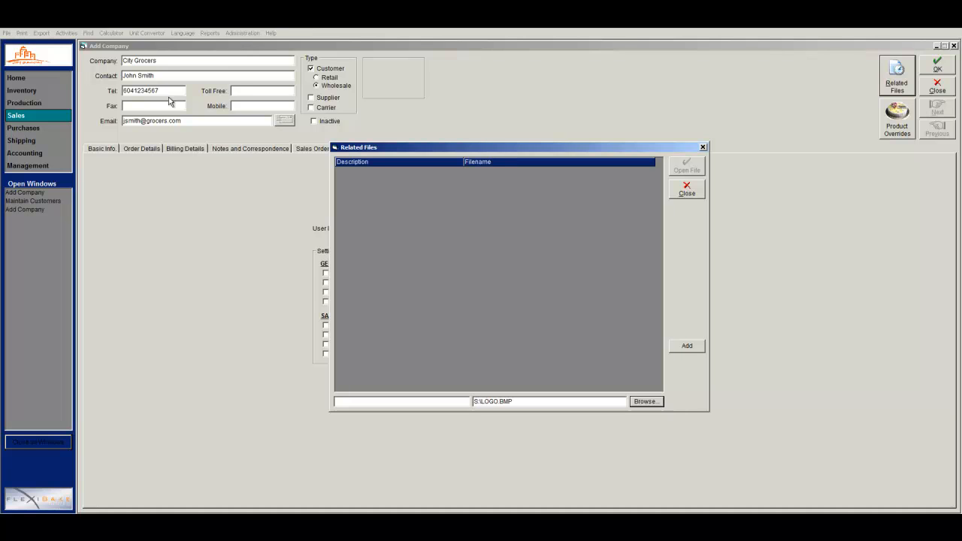
{"action": "left_click", "coordinate": [363, 400]}
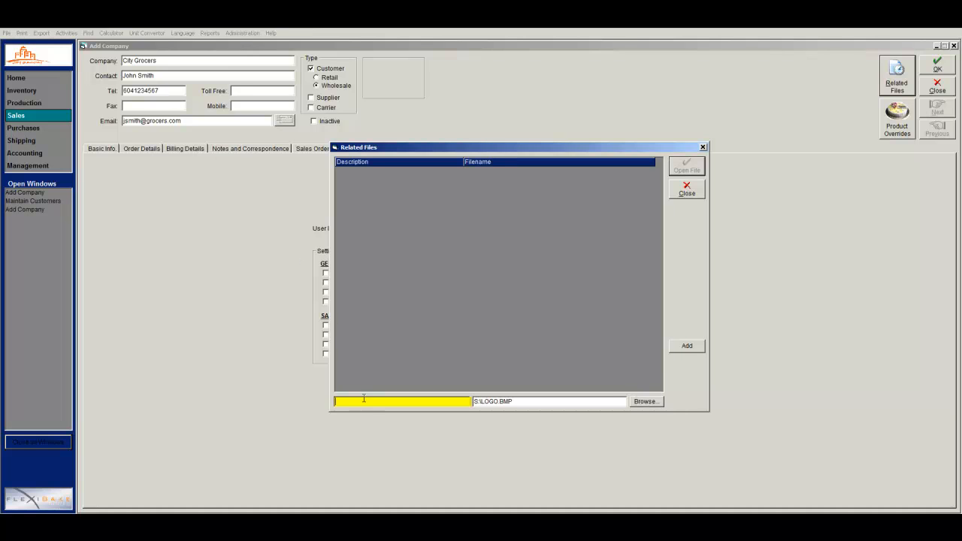
{"action": "type", "text": "logo"}
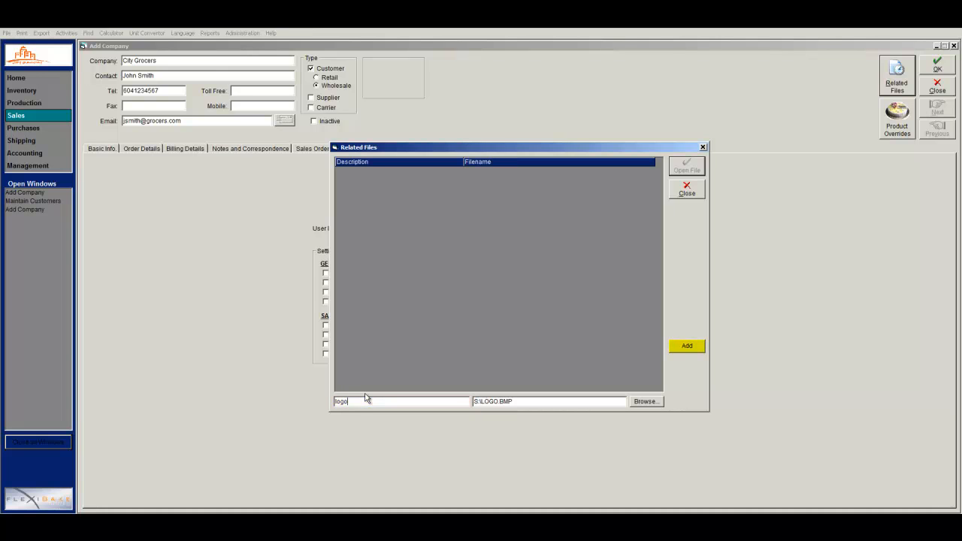
{"action": "left_click", "coordinate": [687, 347]}
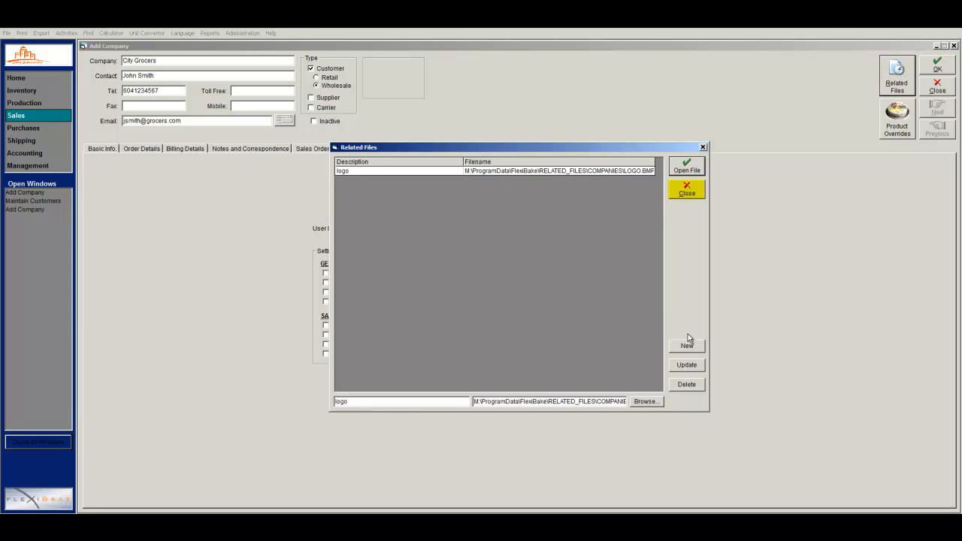
{"action": "left_click", "coordinate": [690, 193]}
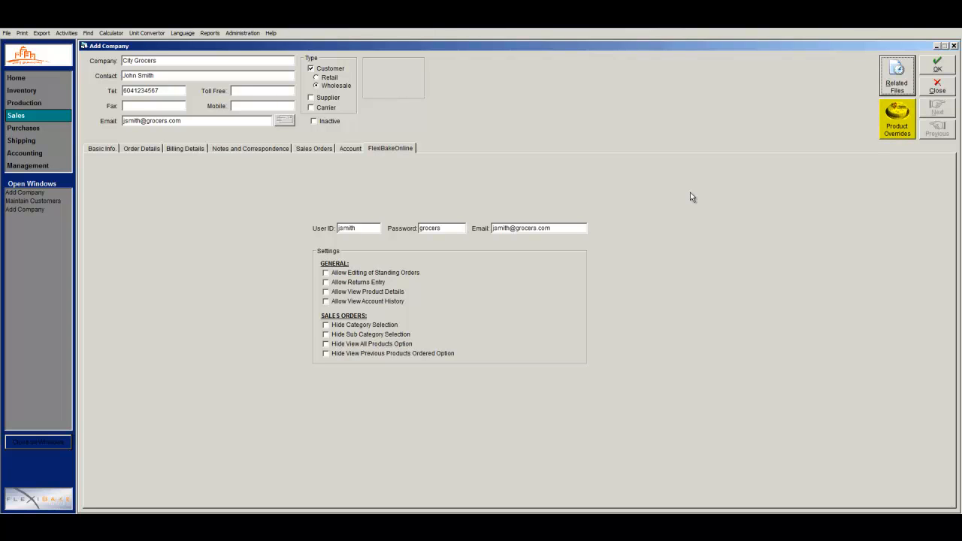
Start a Bread, Multi-Grain product override for City Grocers with slicing set to Slice 1/2".
{"action": "left_click", "coordinate": [893, 126]}
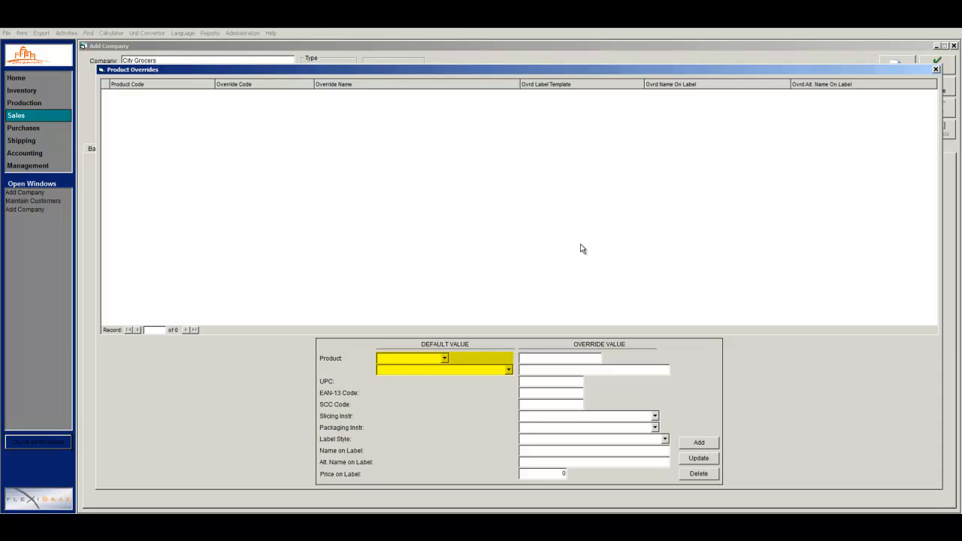
{"action": "left_click", "coordinate": [444, 358]}
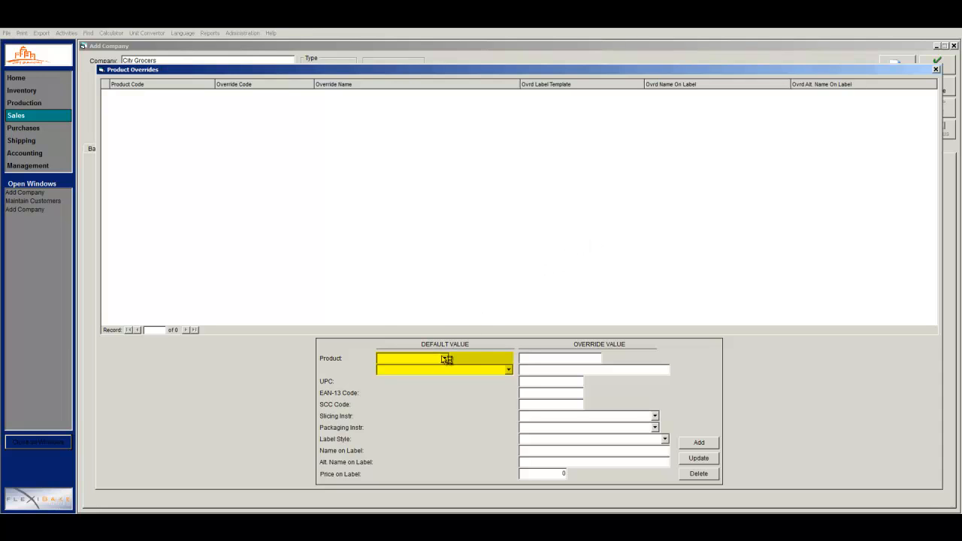
{"action": "left_click", "coordinate": [508, 371]}
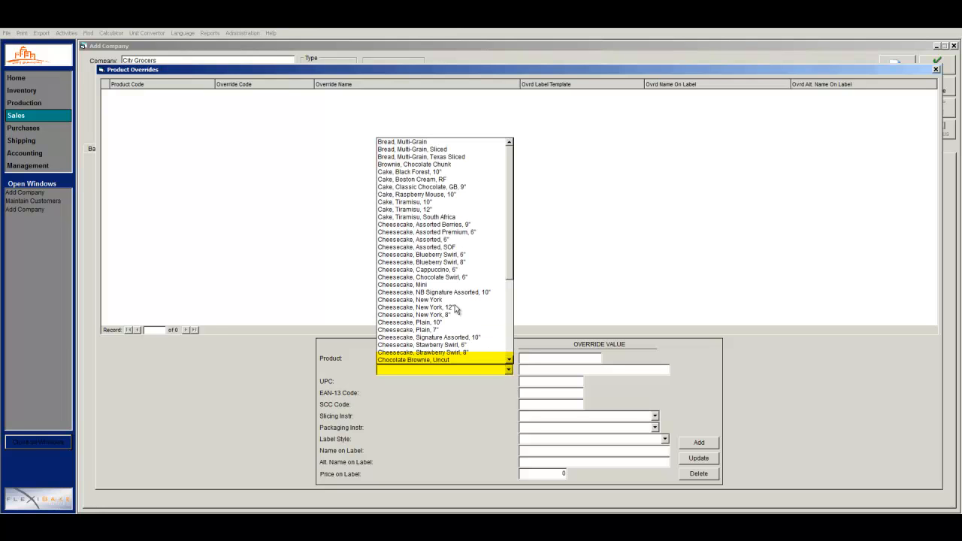
{"action": "left_click", "coordinate": [417, 139]}
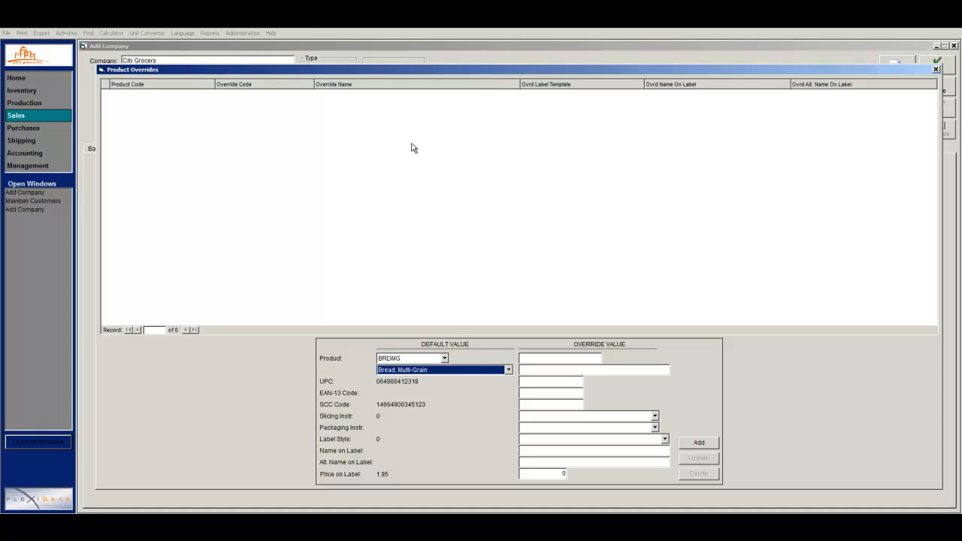
{"action": "left_click", "coordinate": [654, 416]}
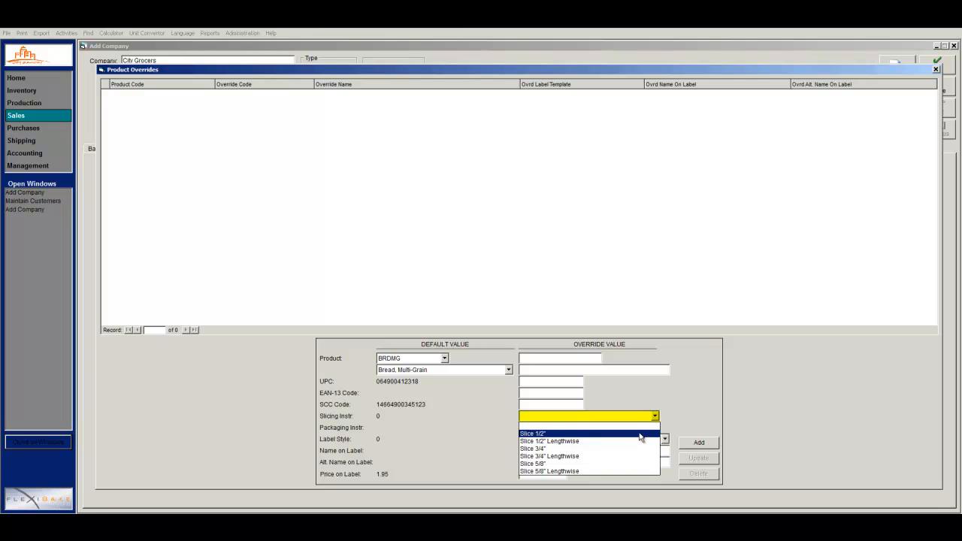
{"action": "left_click", "coordinate": [640, 433]}
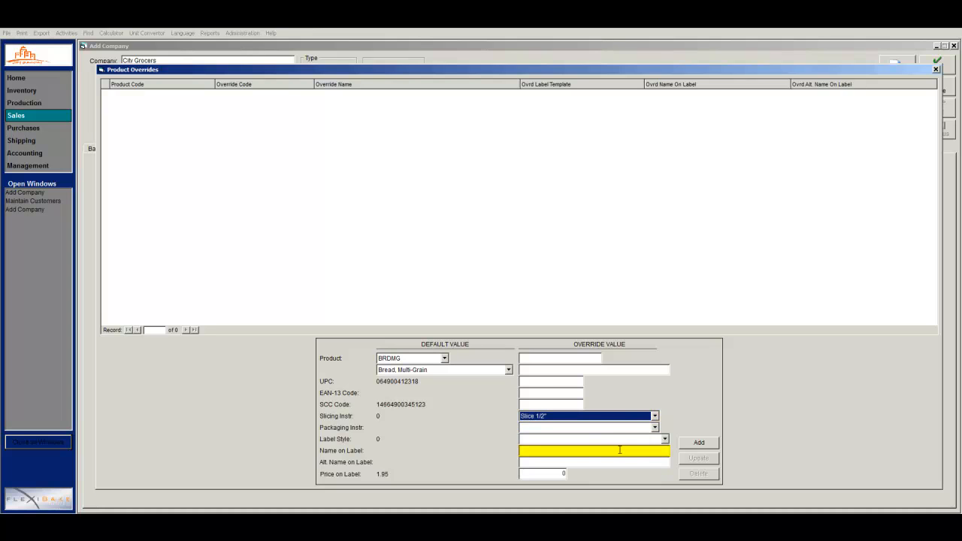
Label the override 'Bread', add it, and save the City Grocers customer.
{"action": "left_click", "coordinate": [620, 450]}
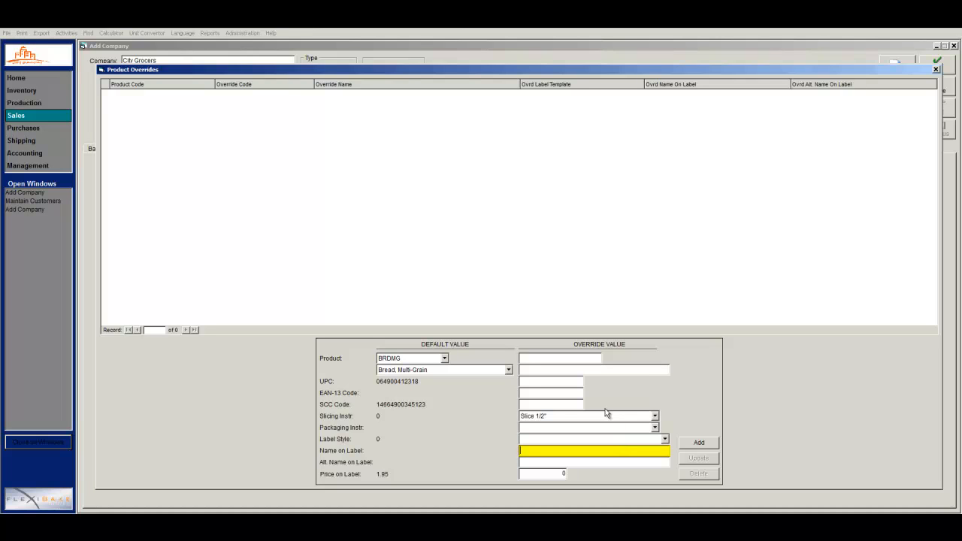
{"action": "type", "text": "Bread"}
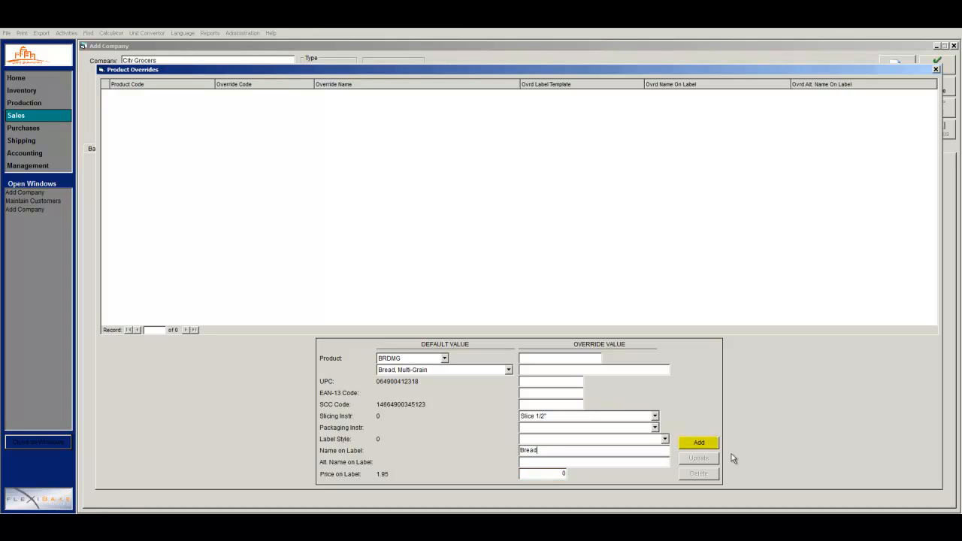
{"action": "left_click", "coordinate": [712, 448]}
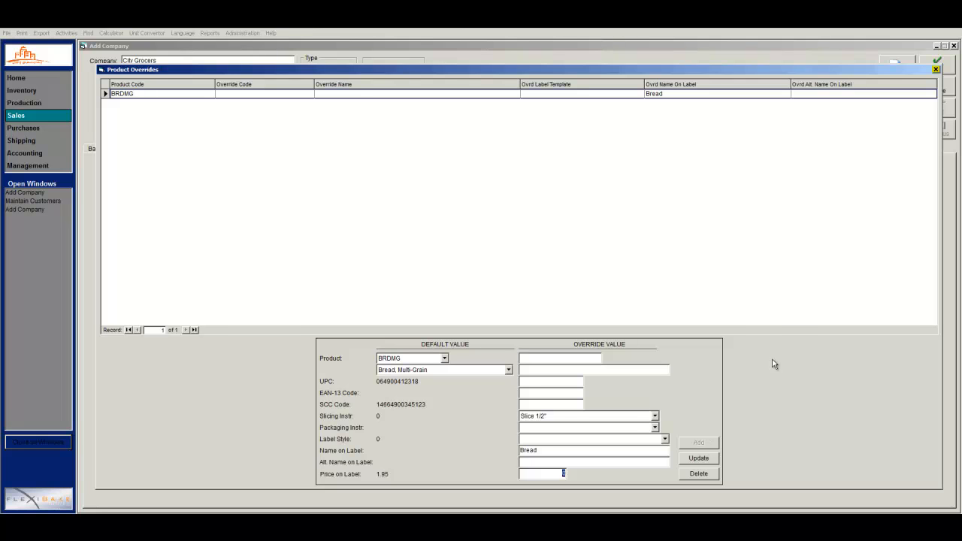
{"action": "left_click", "coordinate": [935, 69]}
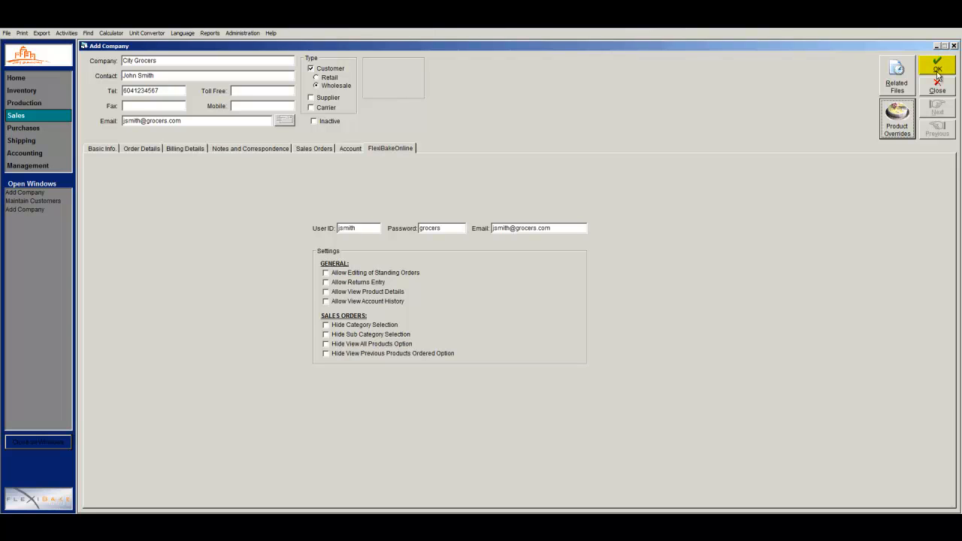
{"action": "left_click", "coordinate": [936, 72]}
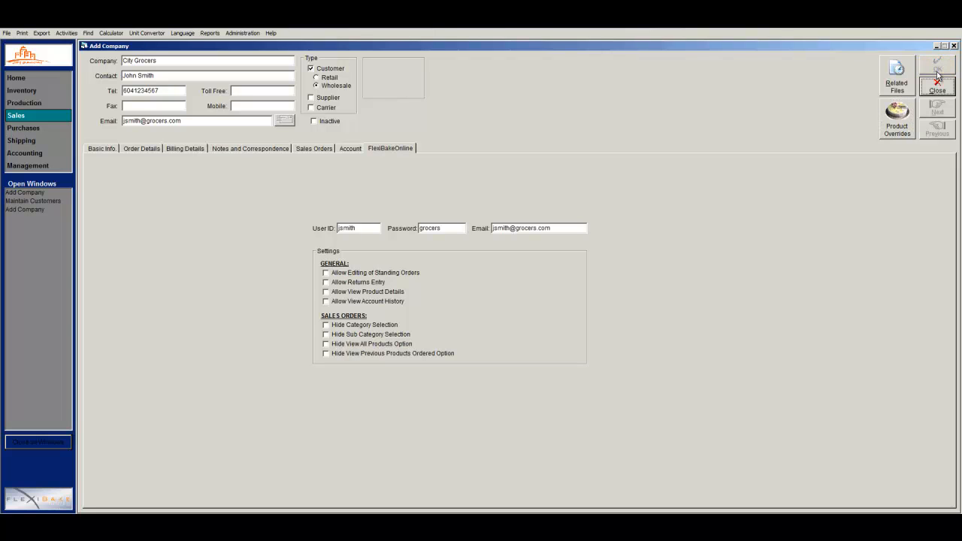